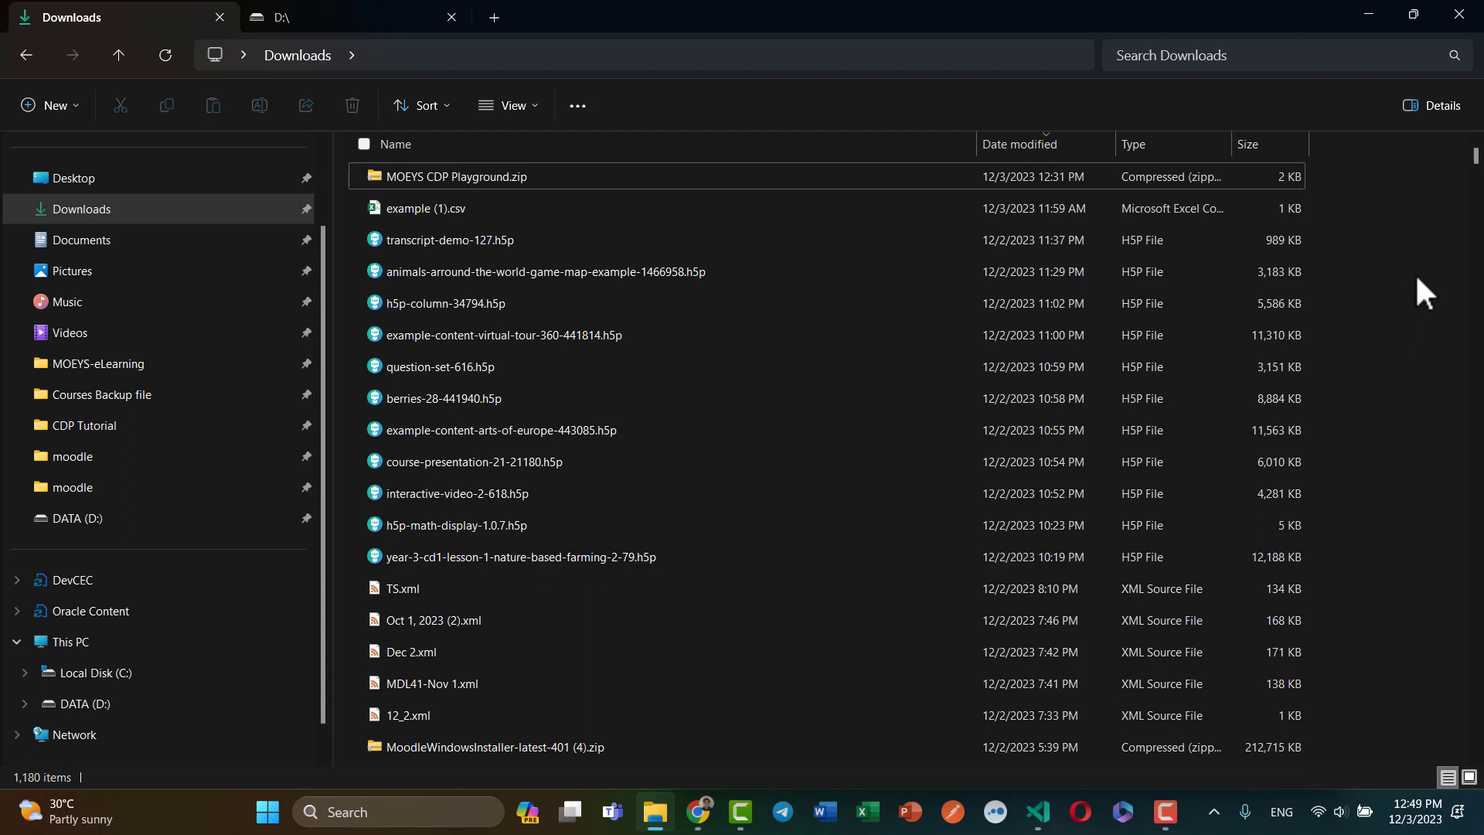
Extract MOEYS CDP Playground.zip from Downloads into the root of the DATA (D:) drive
{"action": "left_click", "coordinate": [538, 174]}
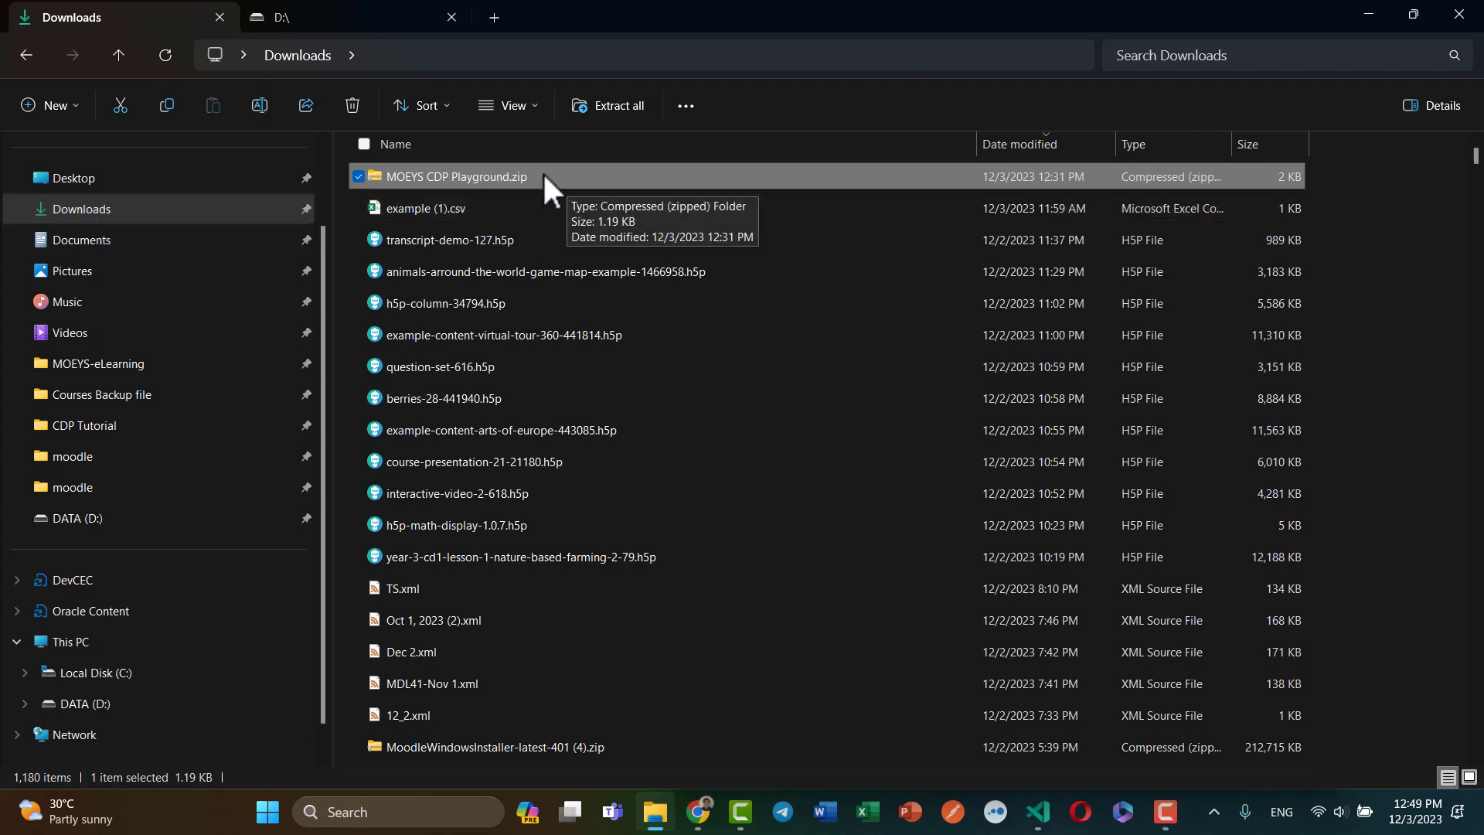
{"action": "right_click", "coordinate": [462, 172]}
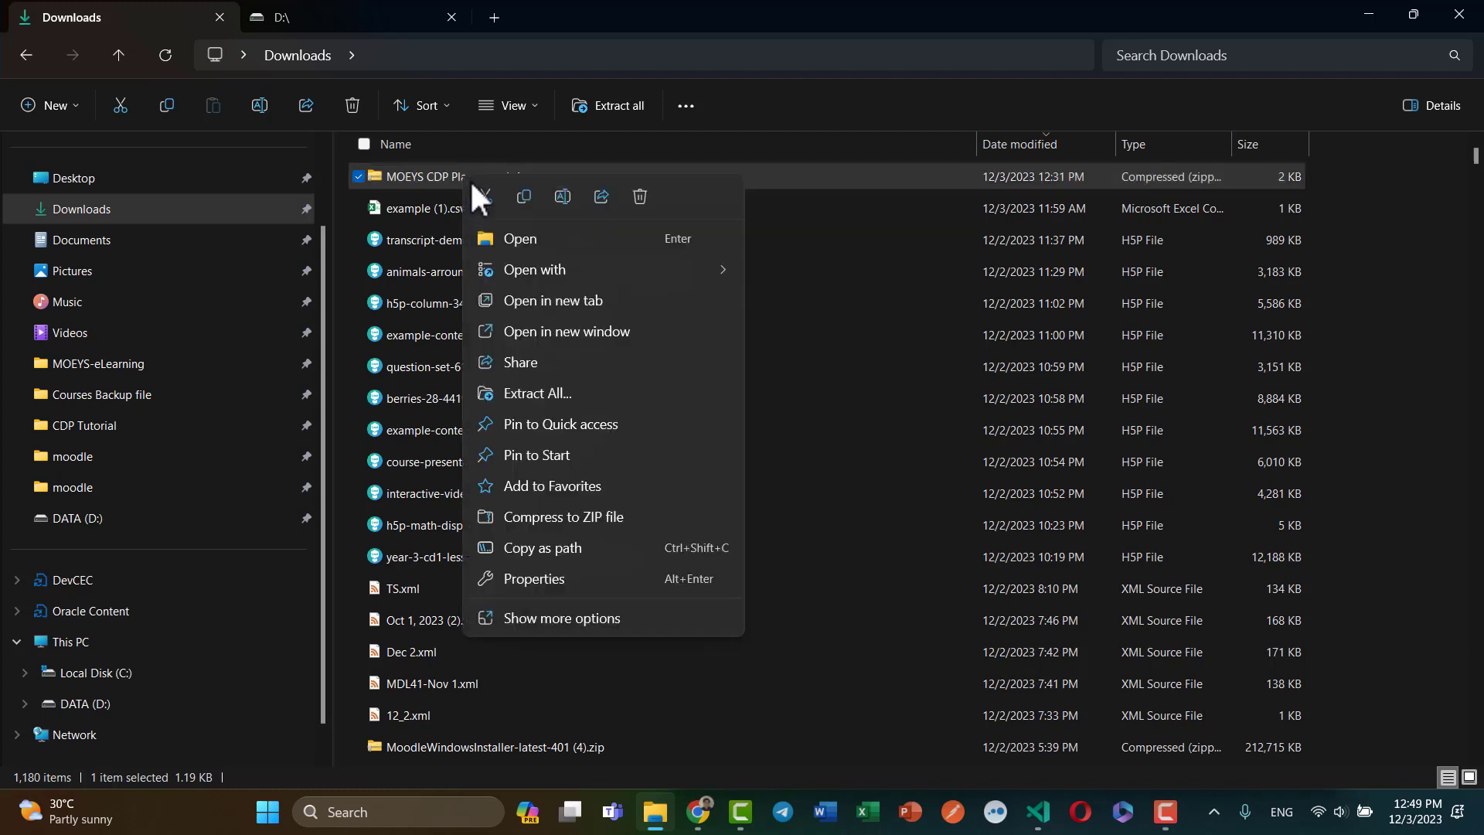
{"action": "left_click", "coordinate": [544, 393]}
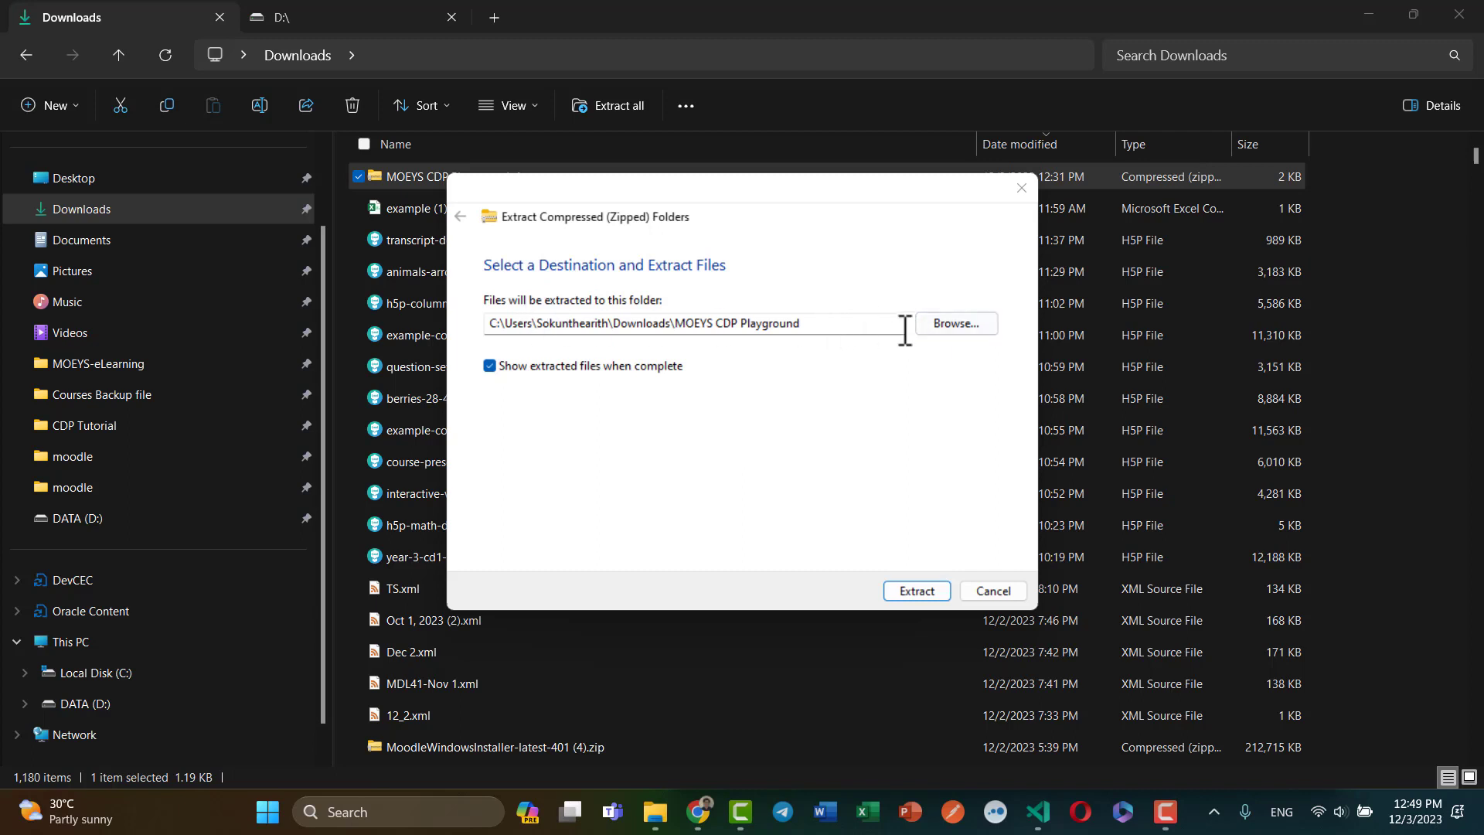
{"action": "left_click", "coordinate": [954, 325]}
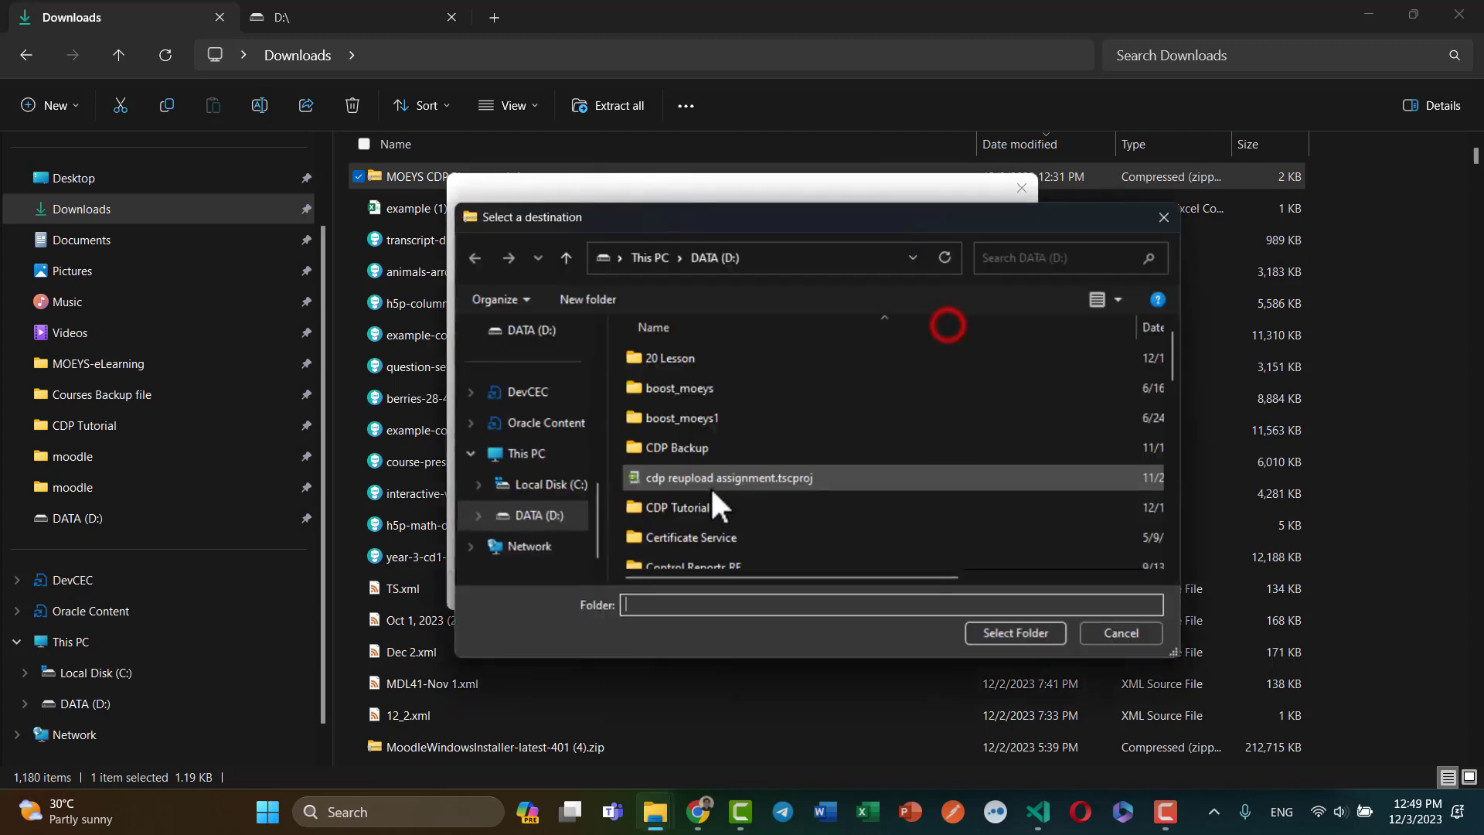
{"action": "left_click", "coordinate": [546, 523]}
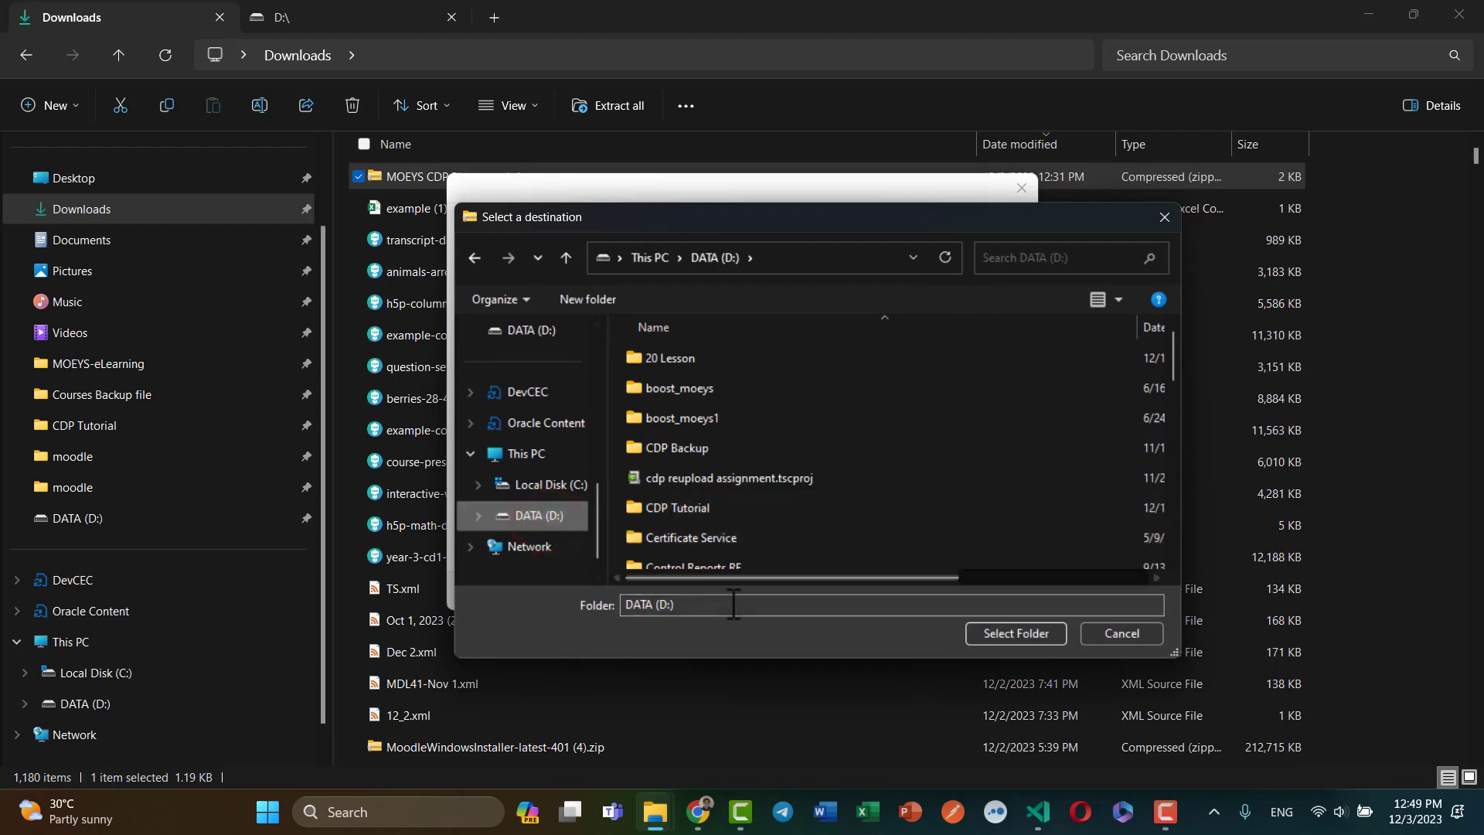
{"action": "left_click", "coordinate": [1004, 632]}
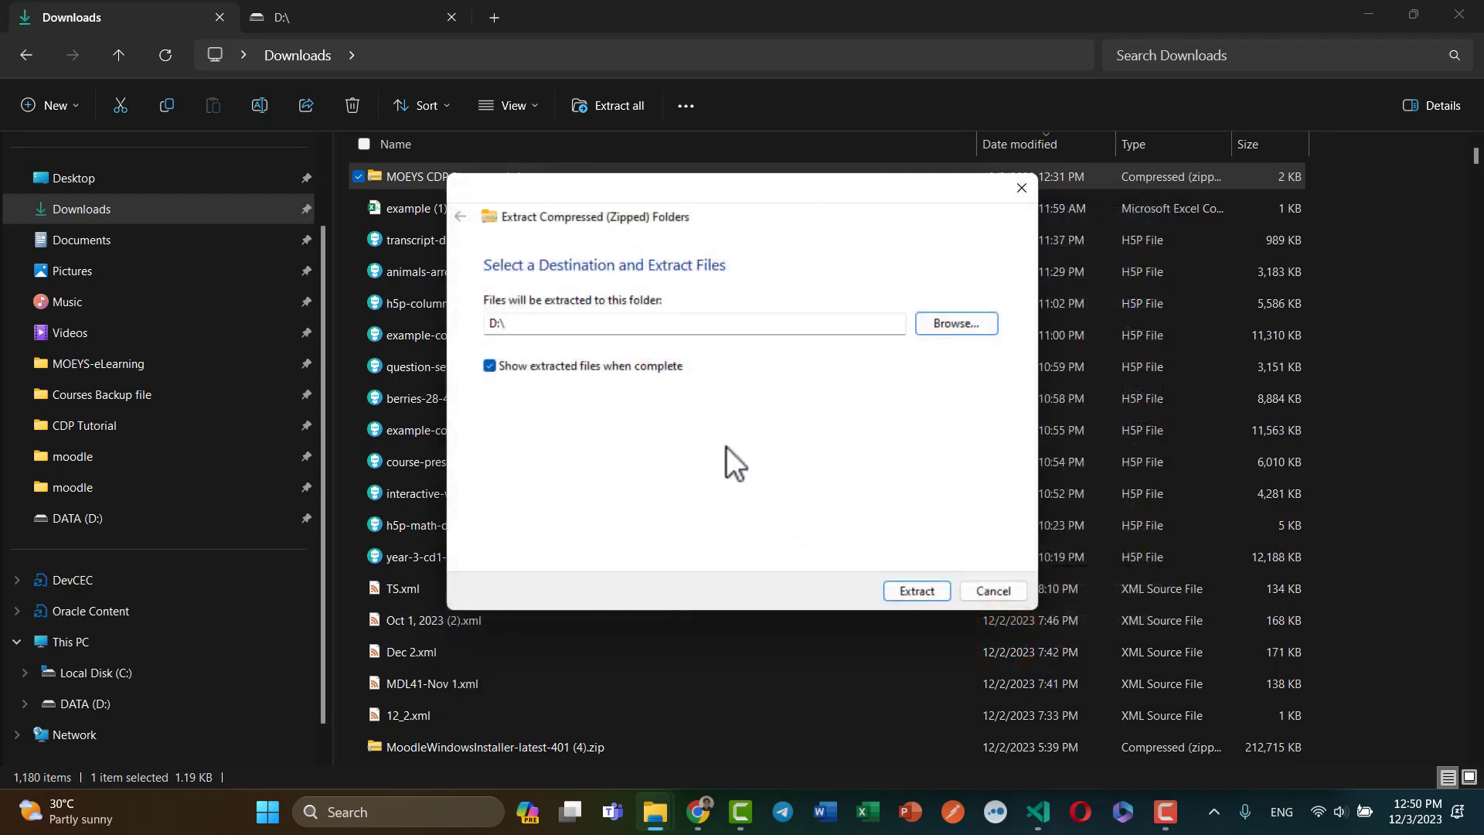
{"action": "left_click", "coordinate": [915, 591]}
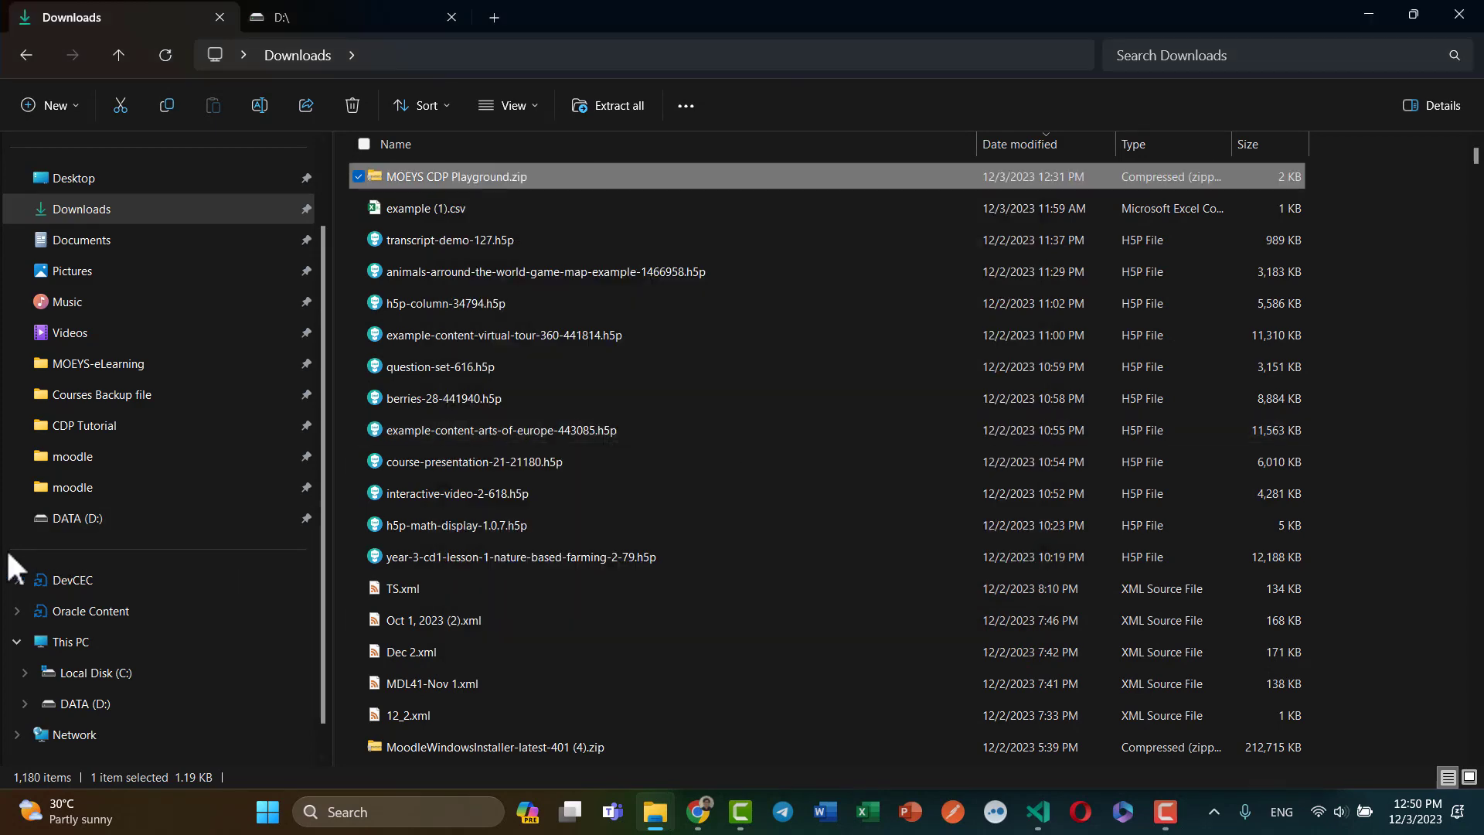
Open the MOEYS CDP Playground folder on the DATA (D:) drive and run Start Moodle.exe
{"action": "left_click", "coordinate": [79, 520]}
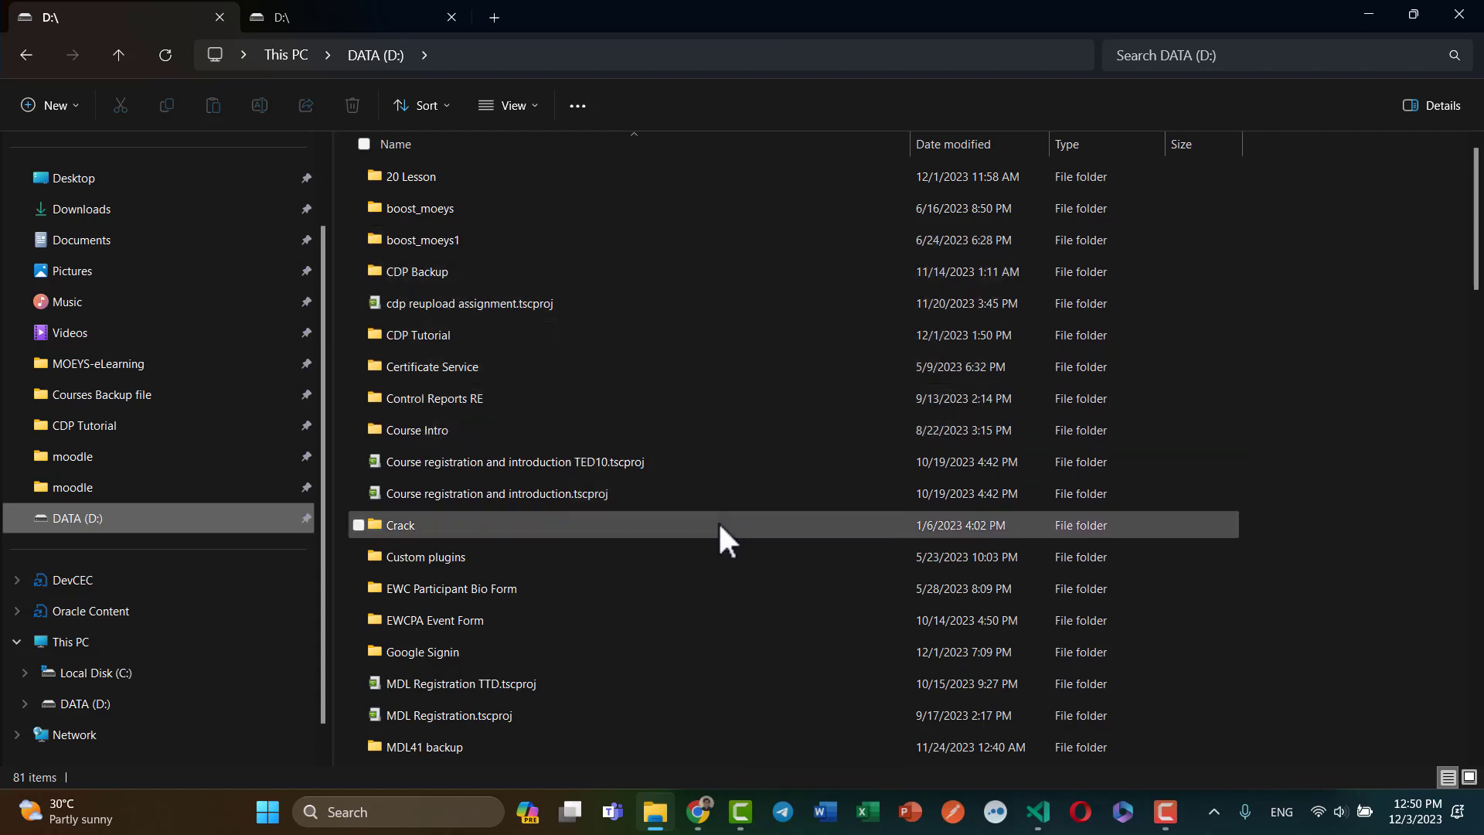
{"action": "scroll", "coordinate": [587, 558], "scroll_direction": "down", "scroll_amount": 3}
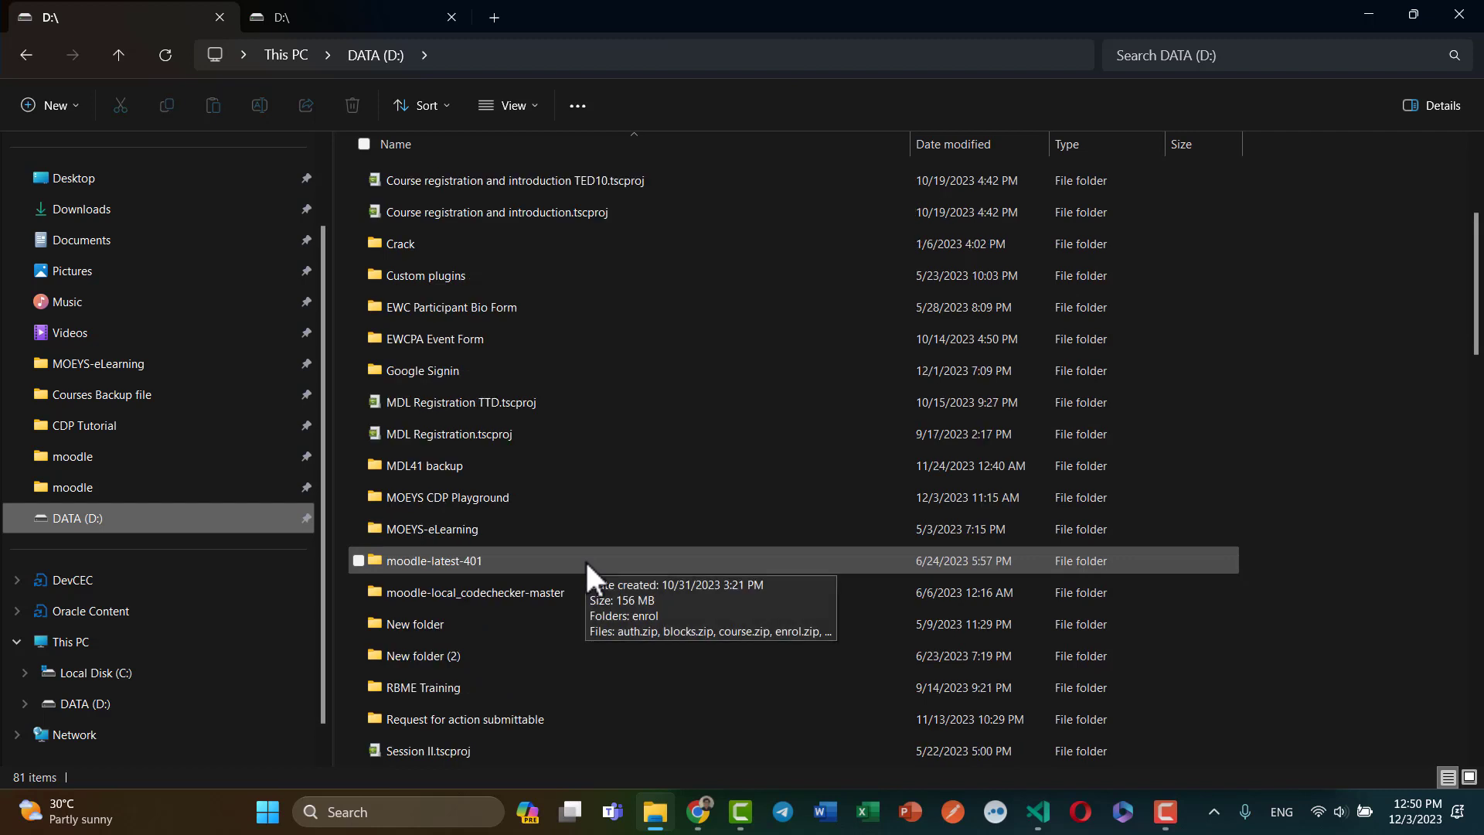
{"action": "left_click", "coordinate": [435, 498]}
{"action": "double_click", "coordinate": [490, 498]}
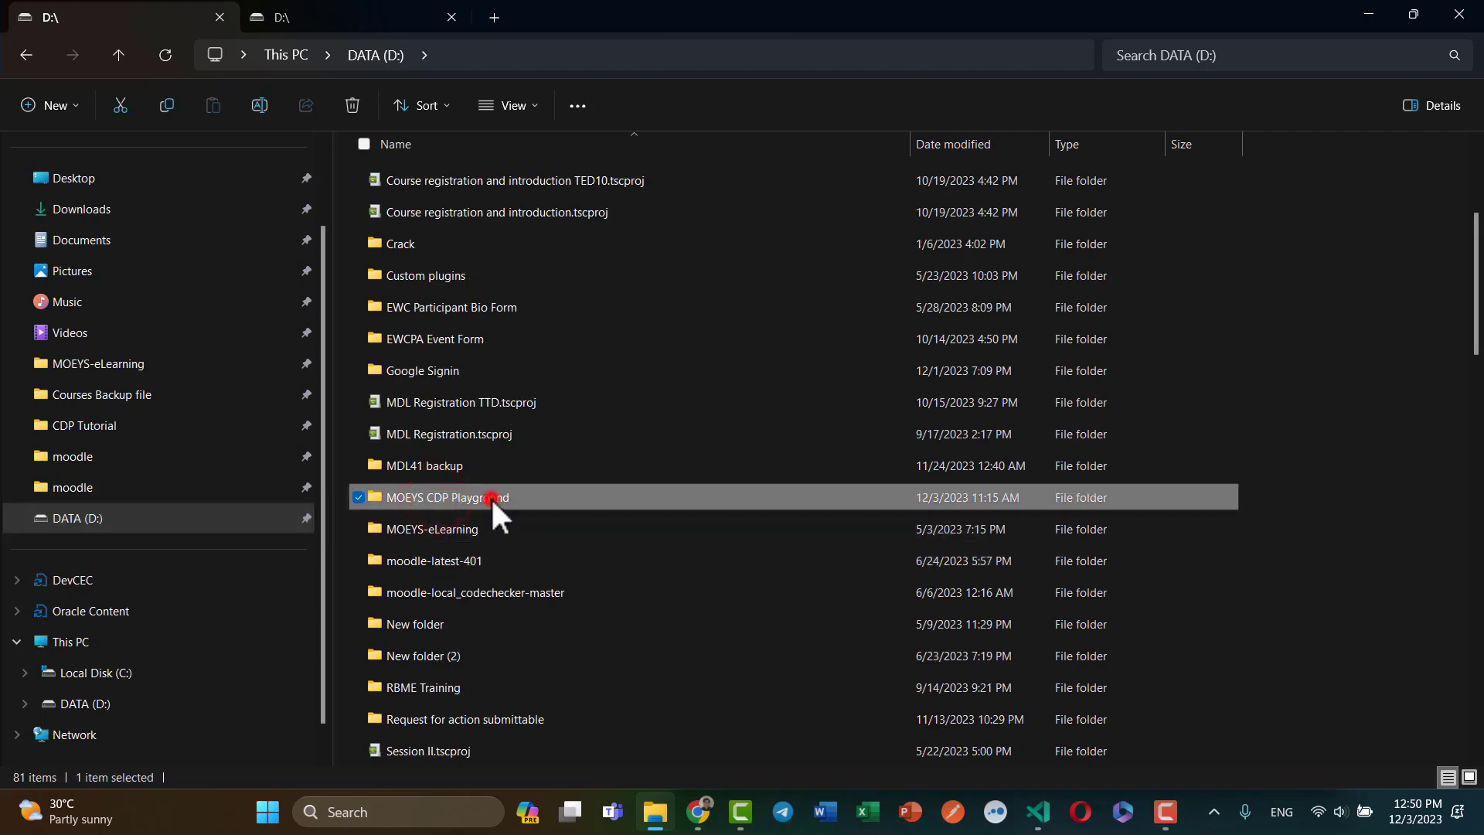
{"action": "left_click", "coordinate": [721, 409]}
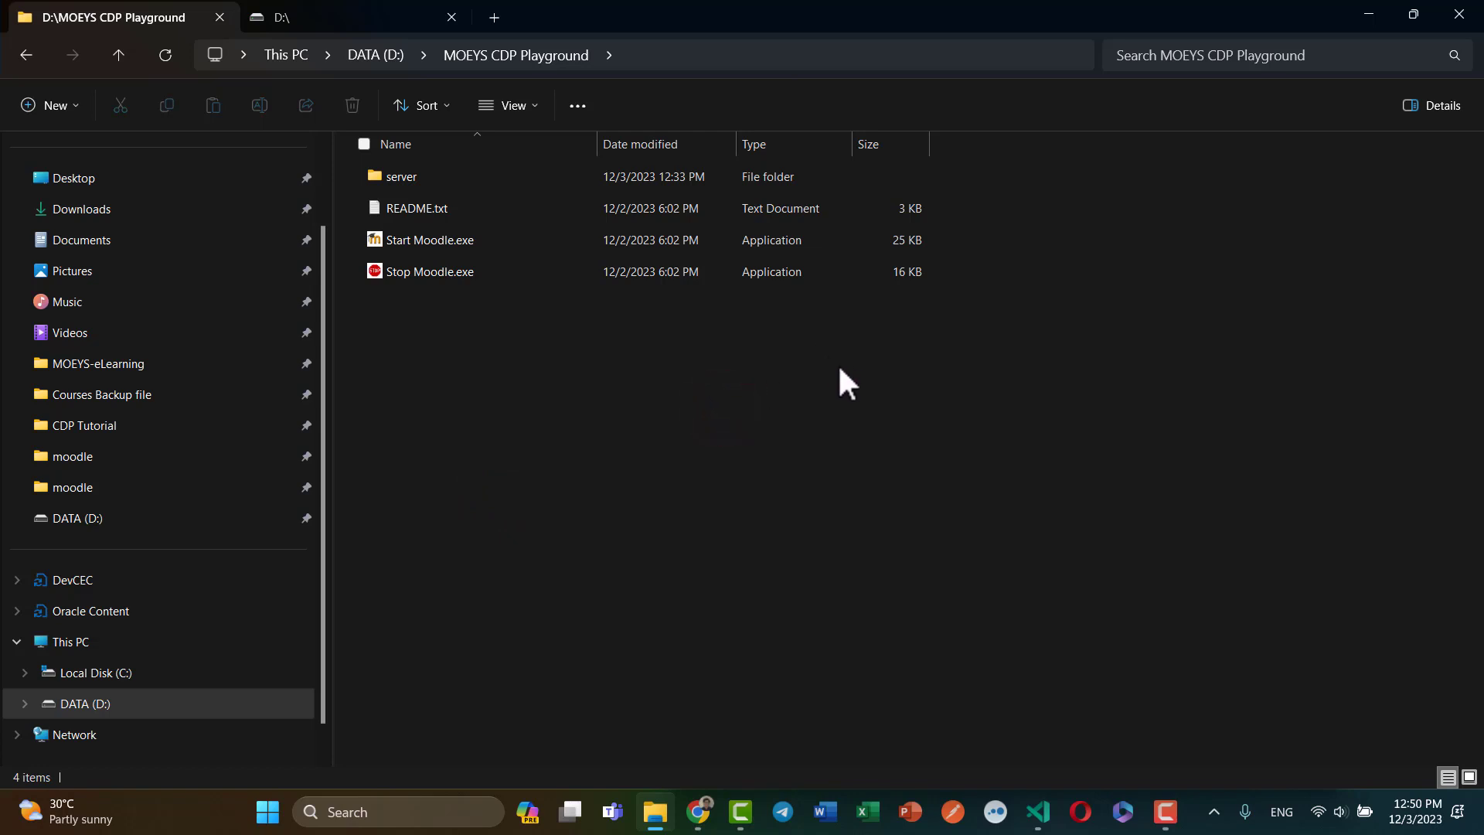
{"action": "double_click", "coordinate": [421, 240]}
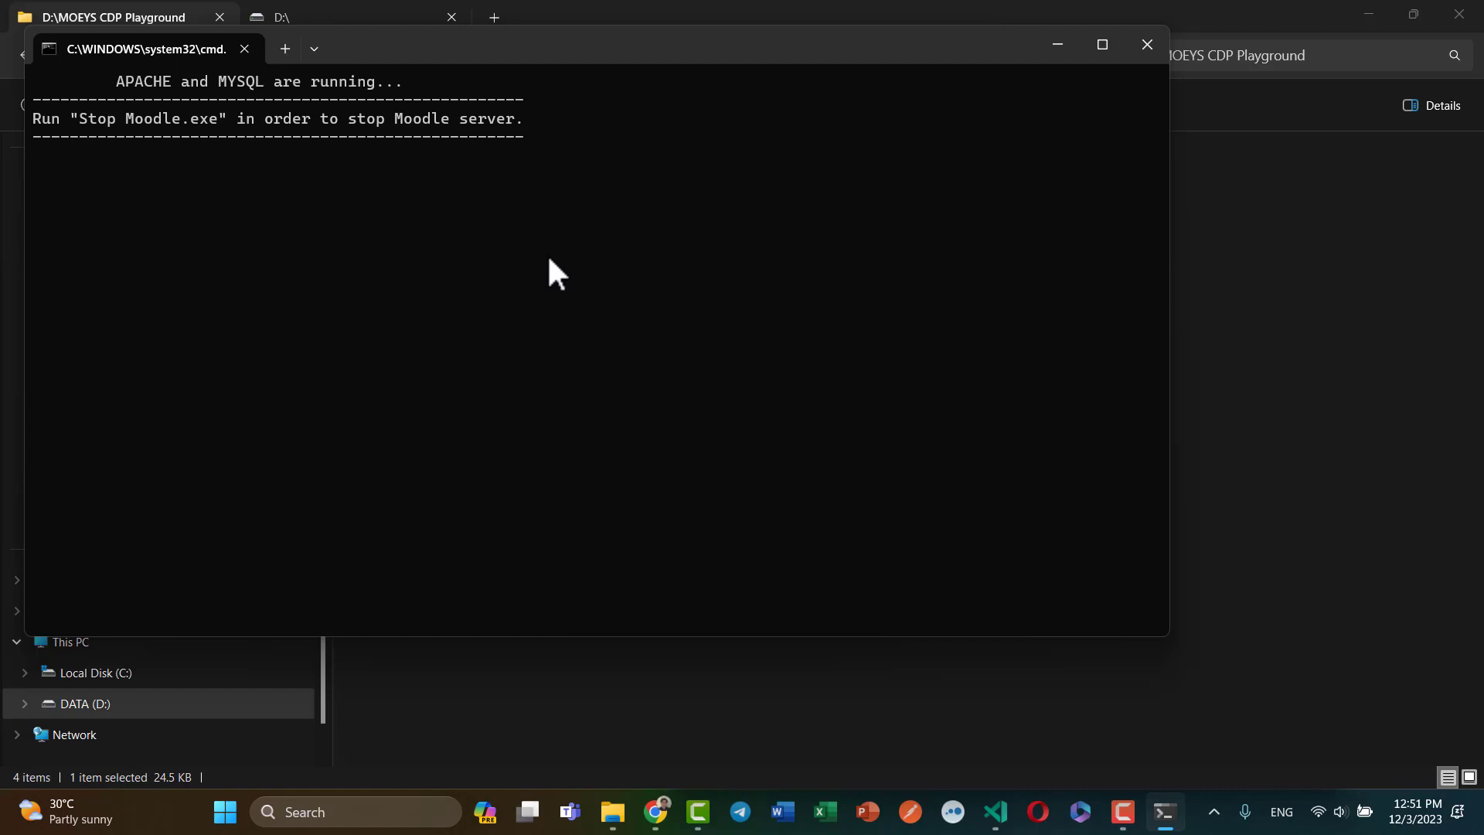
{"action": "left_click", "coordinate": [1283, 387]}
Switch to Chrome and open the local Moodle site at localhost:85
{"action": "left_click", "coordinate": [662, 818]}
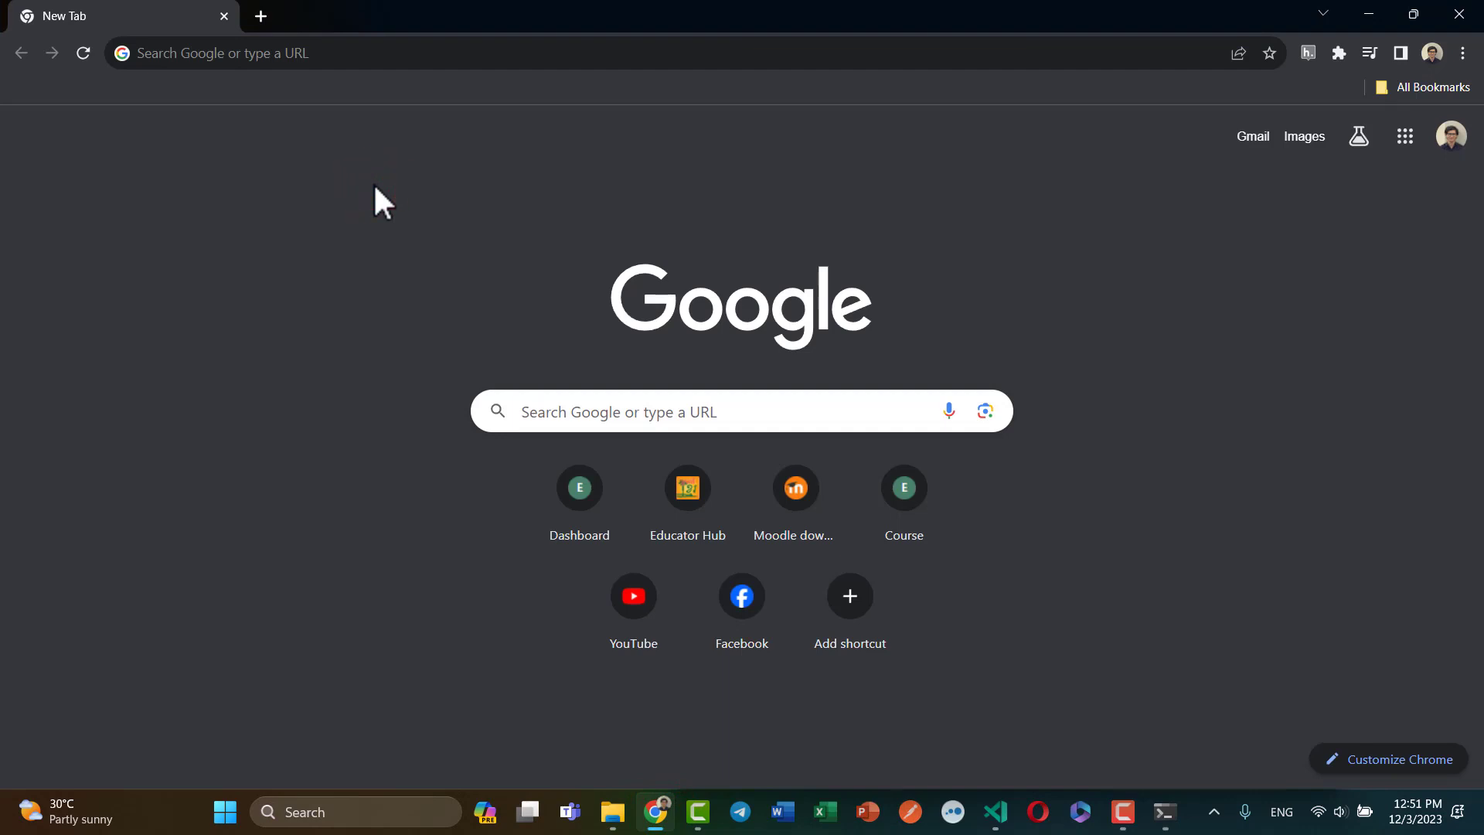
{"action": "left_click", "coordinate": [238, 52]}
{"action": "type", "text": "local"}
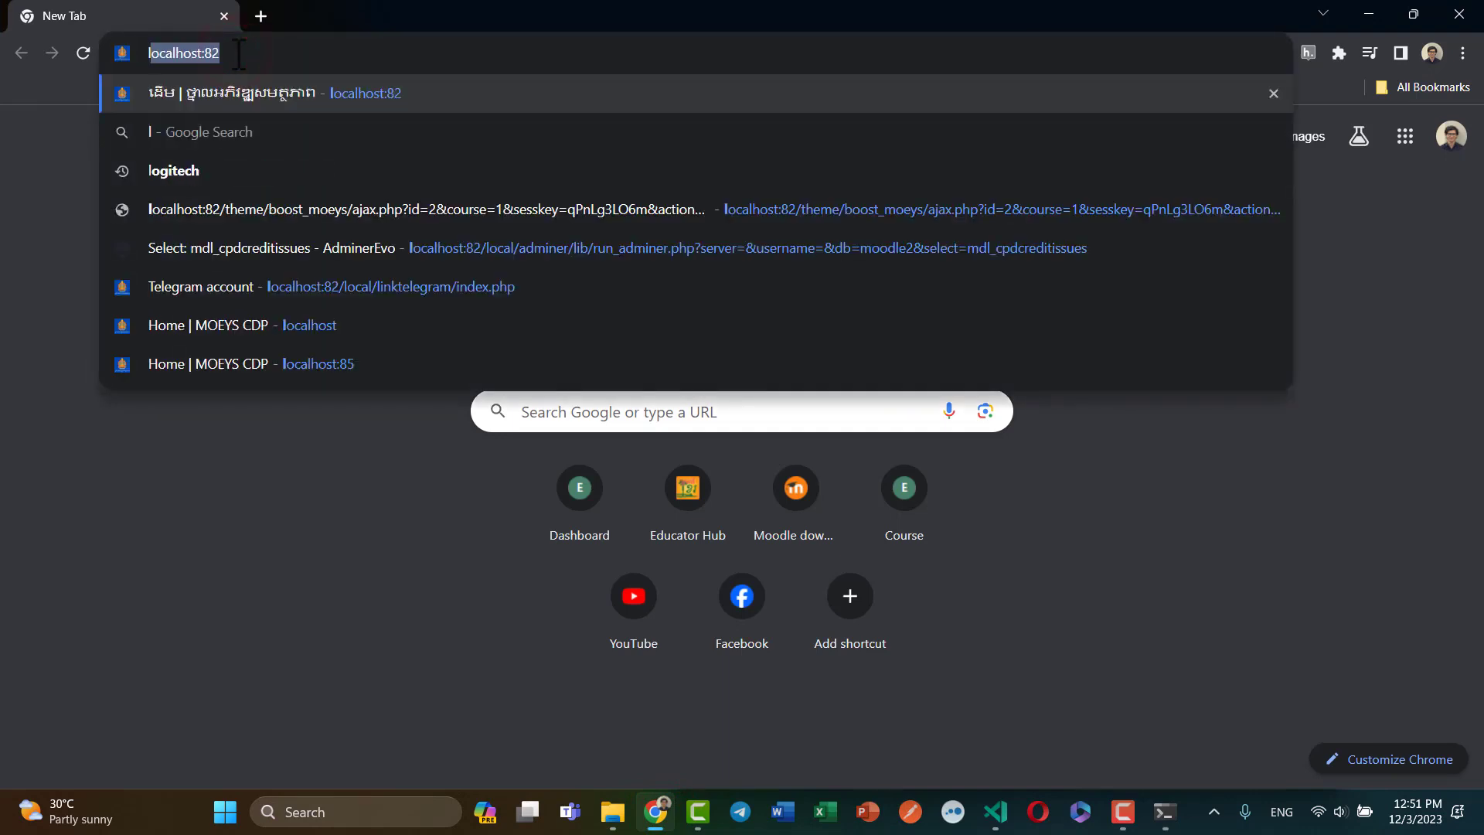
{"action": "type", "text": "host:"}
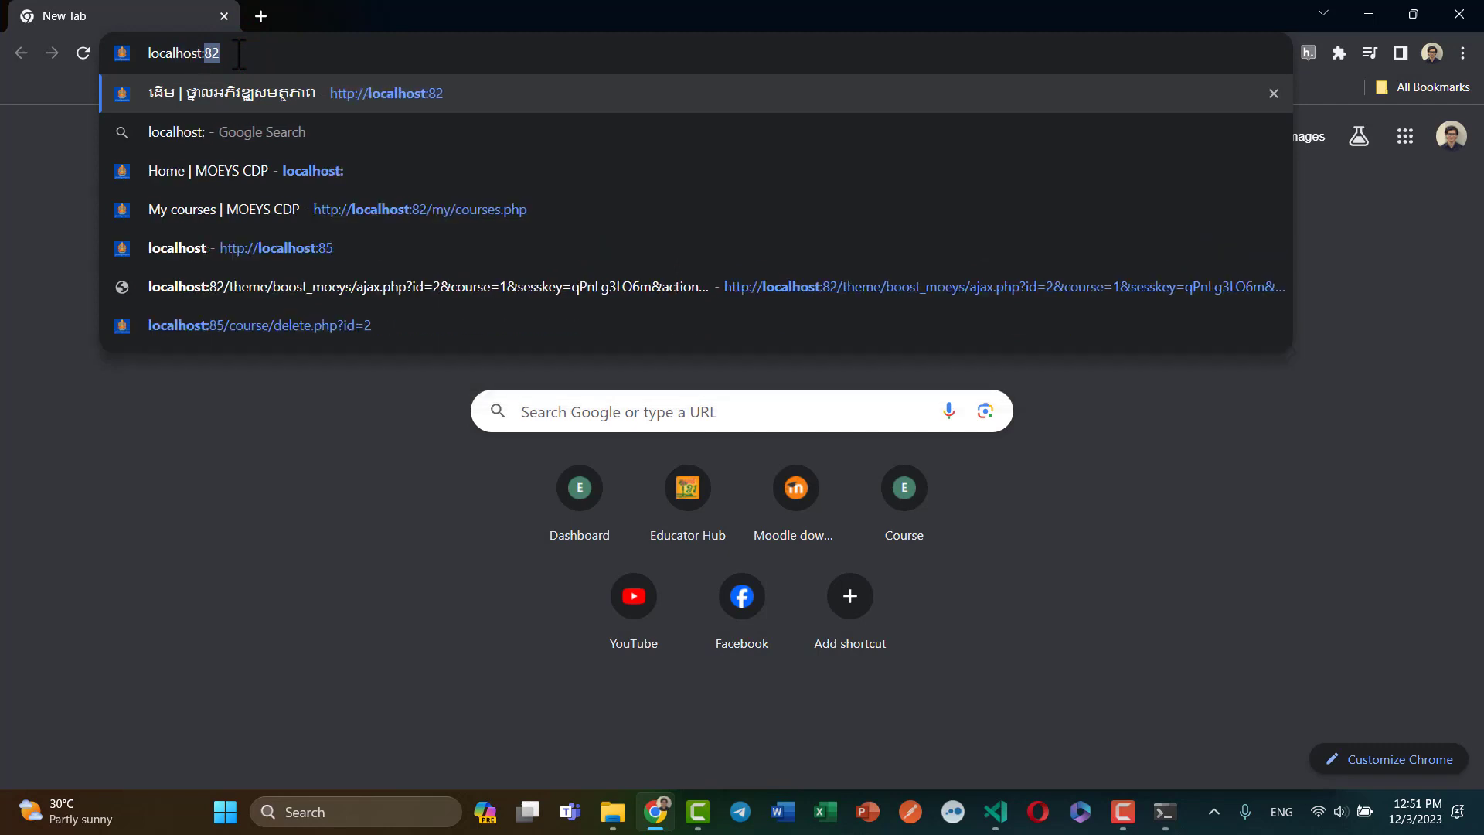
{"action": "type", "text": "85"}
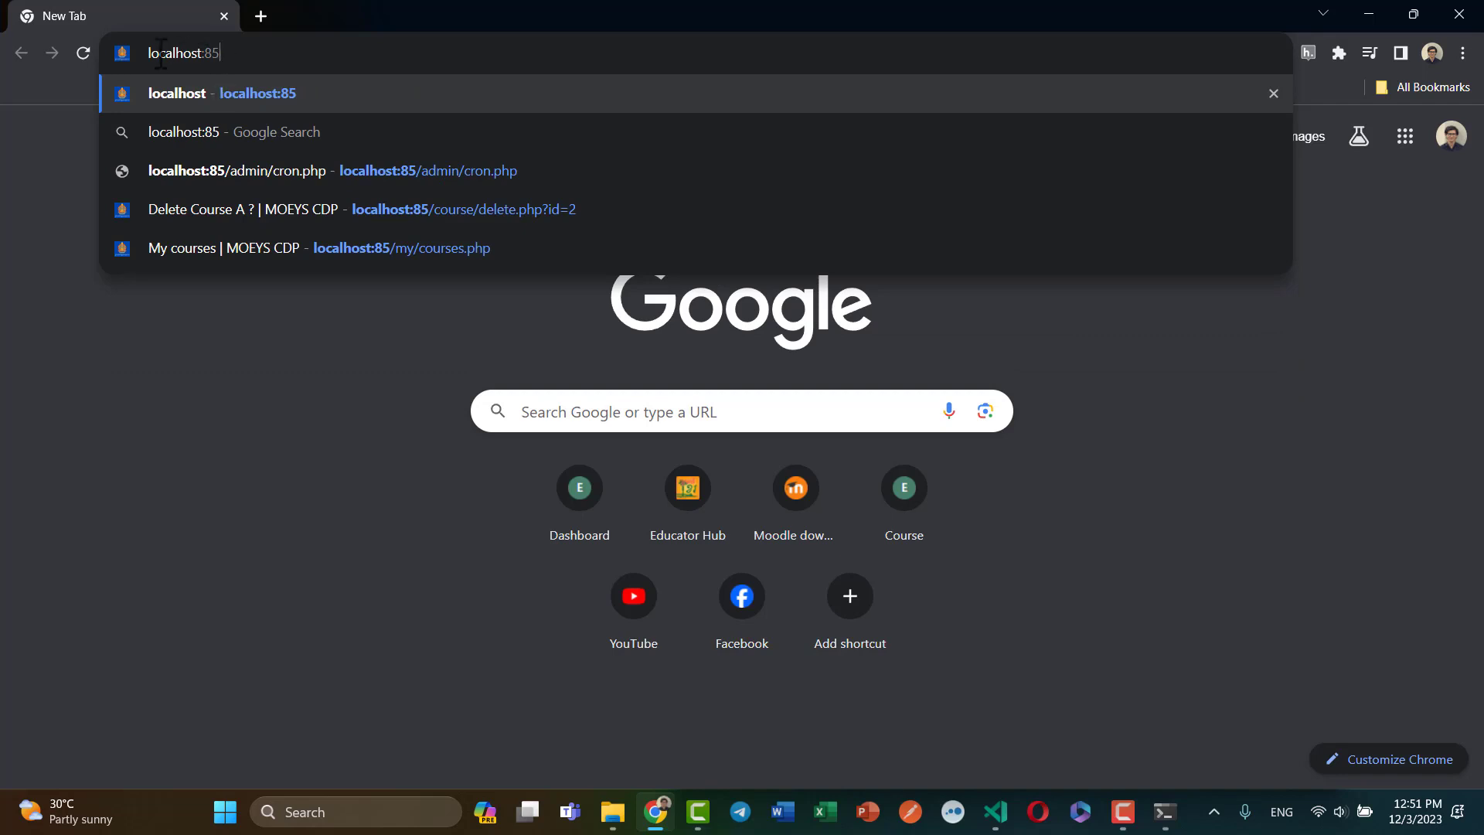
{"action": "left_click", "coordinate": [229, 54]}
{"action": "key", "text": "Return"}
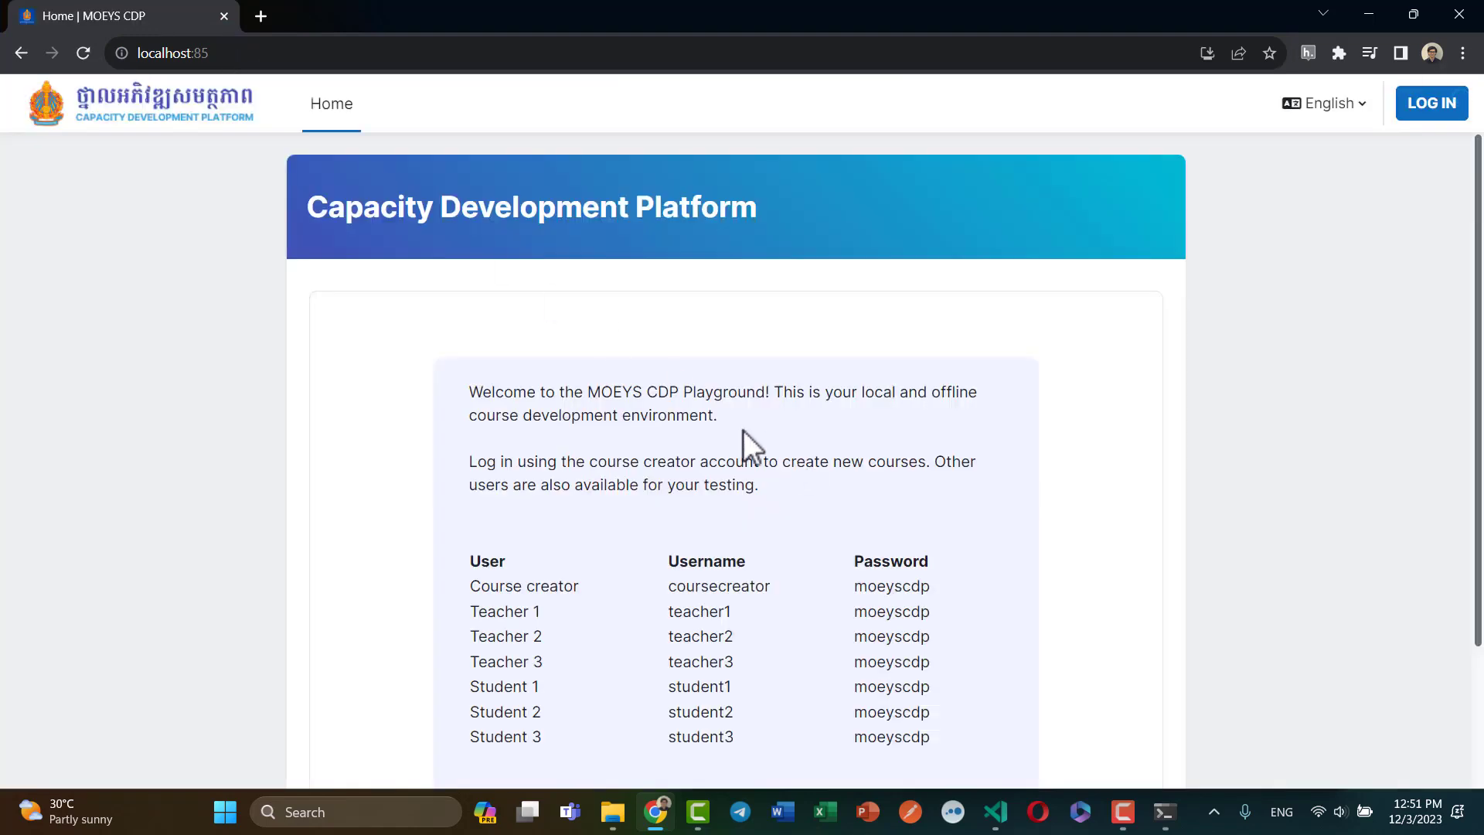
Check the test accounts listed on the home page and log in with the prefilled course creator username and password
{"action": "scroll", "coordinate": [796, 348], "scroll_direction": "down", "scroll_amount": 3}
{"action": "scroll", "coordinate": [800, 390], "scroll_direction": "up", "scroll_amount": 3}
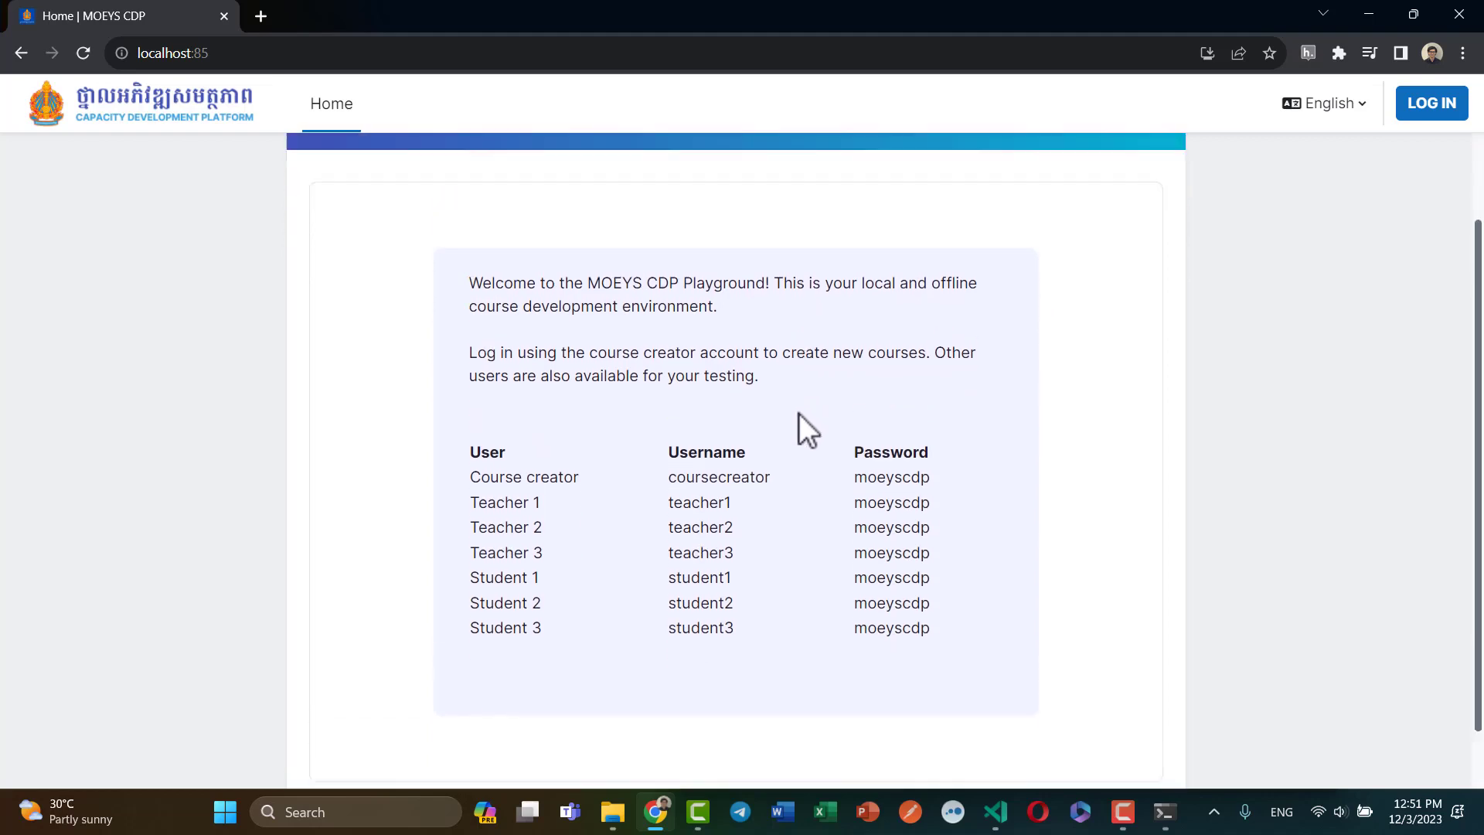
{"action": "scroll", "coordinate": [786, 382], "scroll_direction": "down", "scroll_amount": 2}
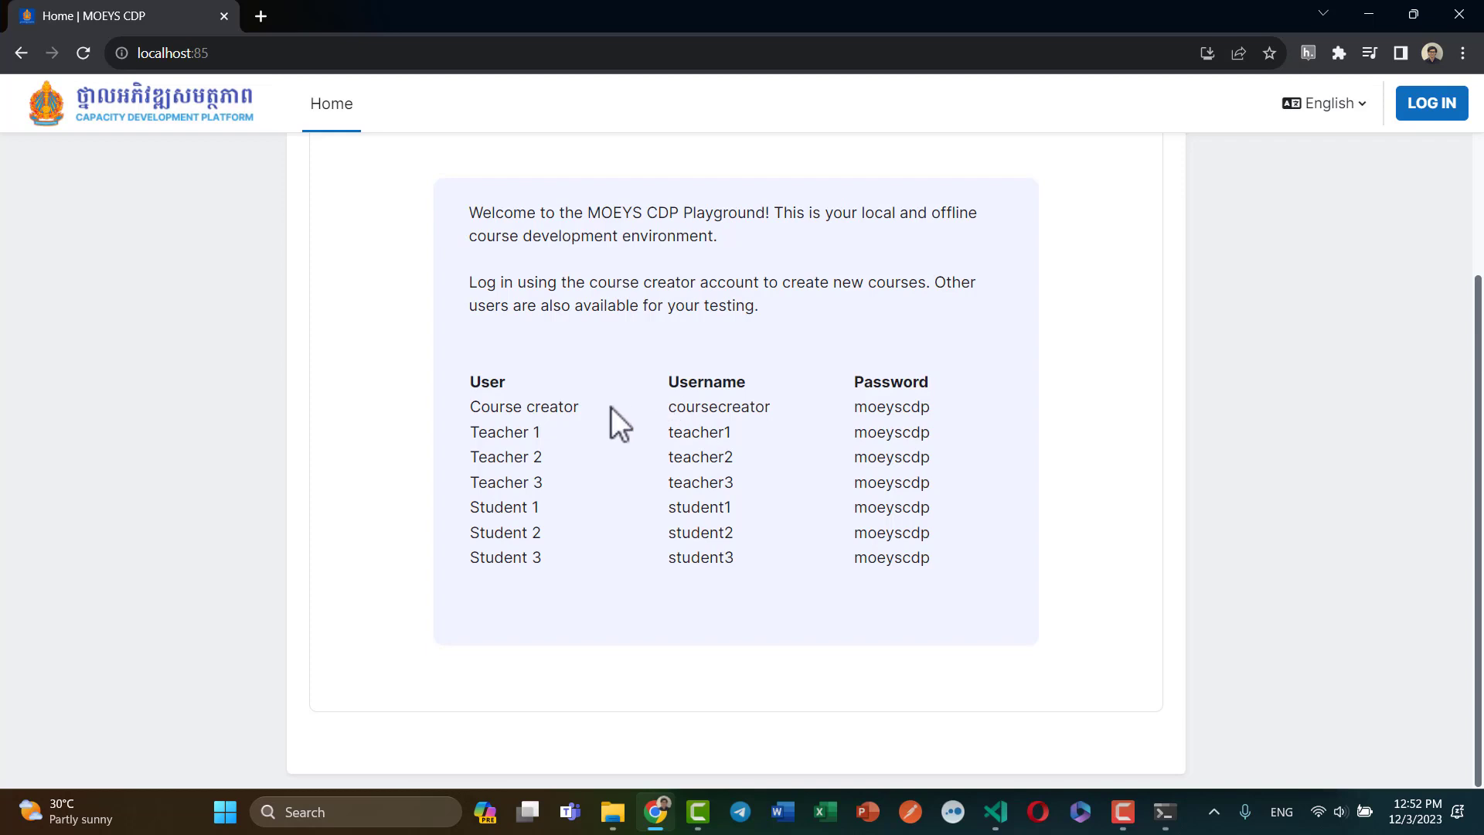
{"action": "left_click_drag", "start_coordinate": [467, 406], "coordinate": [601, 413]}
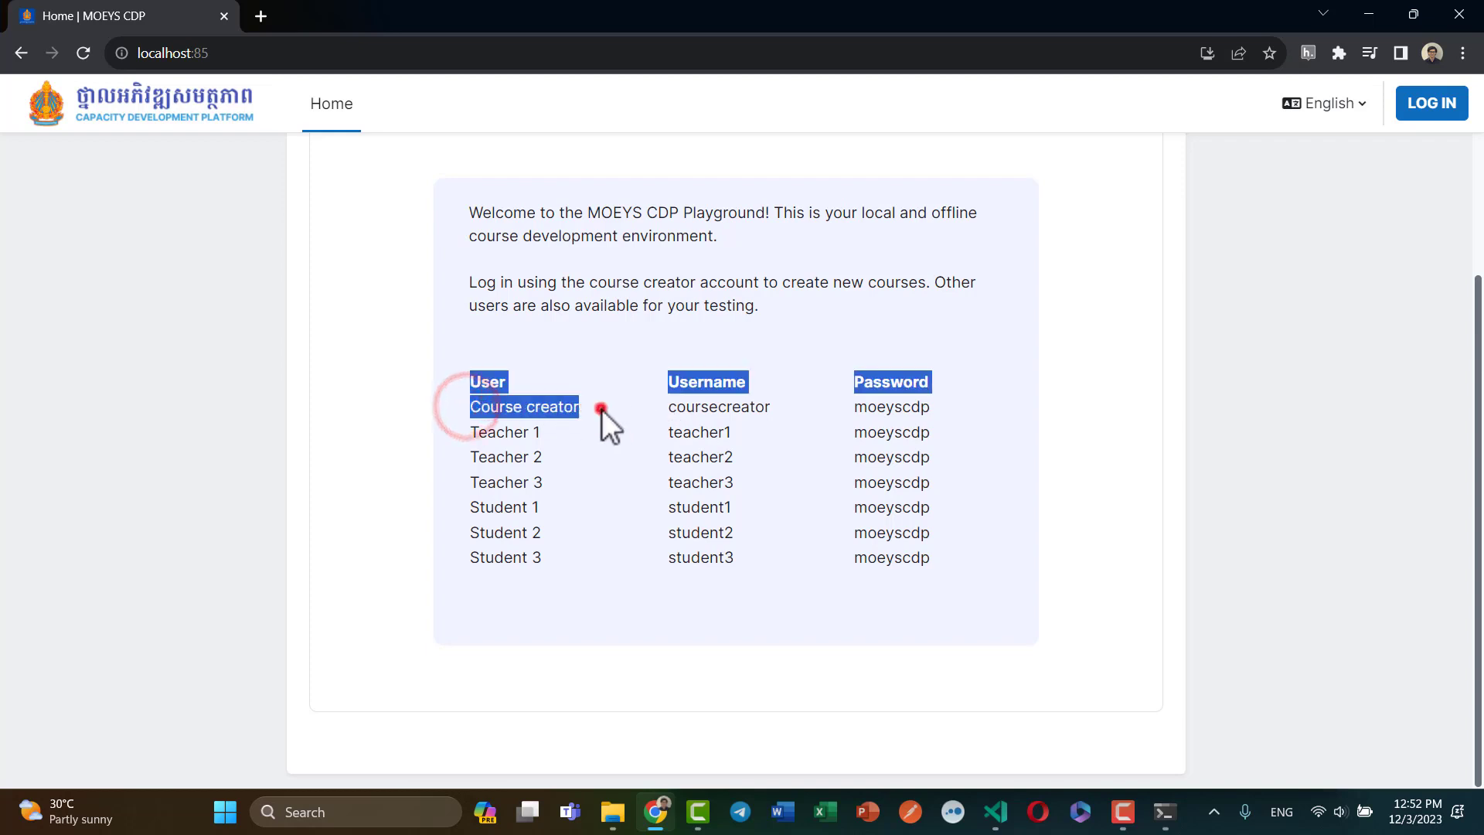
{"action": "left_click", "coordinate": [601, 410]}
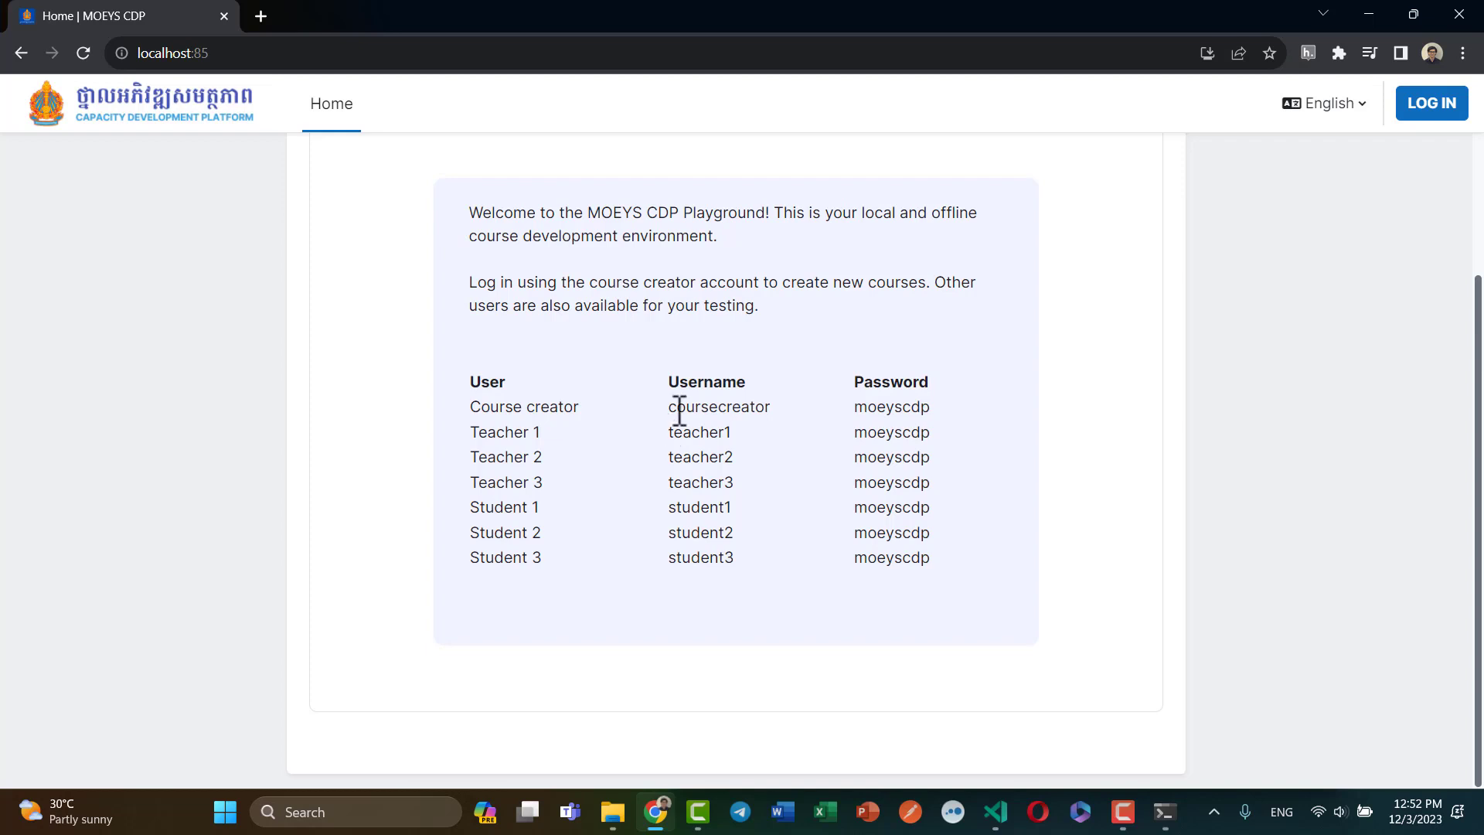
{"action": "left_click", "coordinate": [1412, 106]}
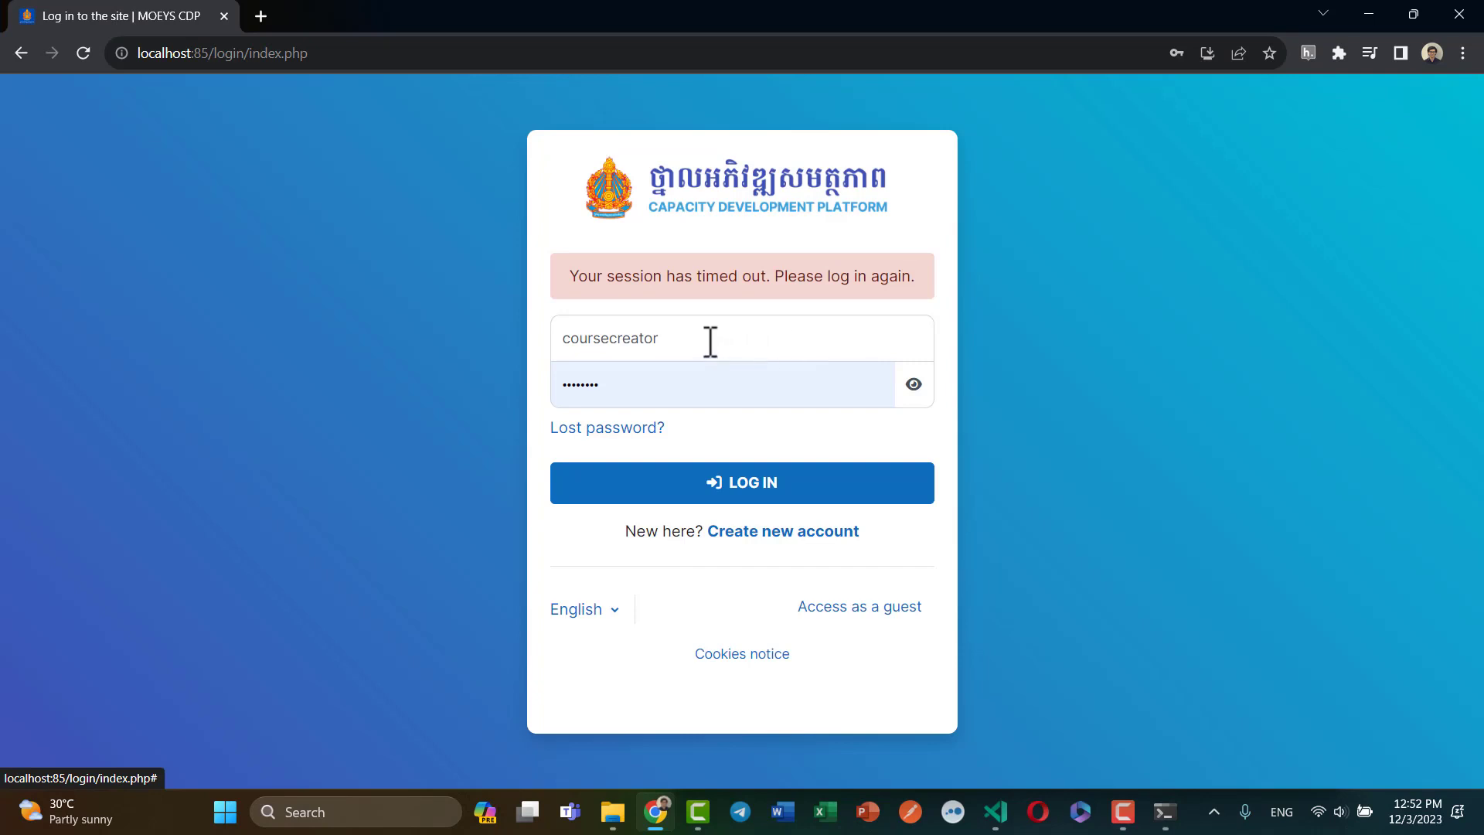
{"action": "left_click", "coordinate": [711, 341]}
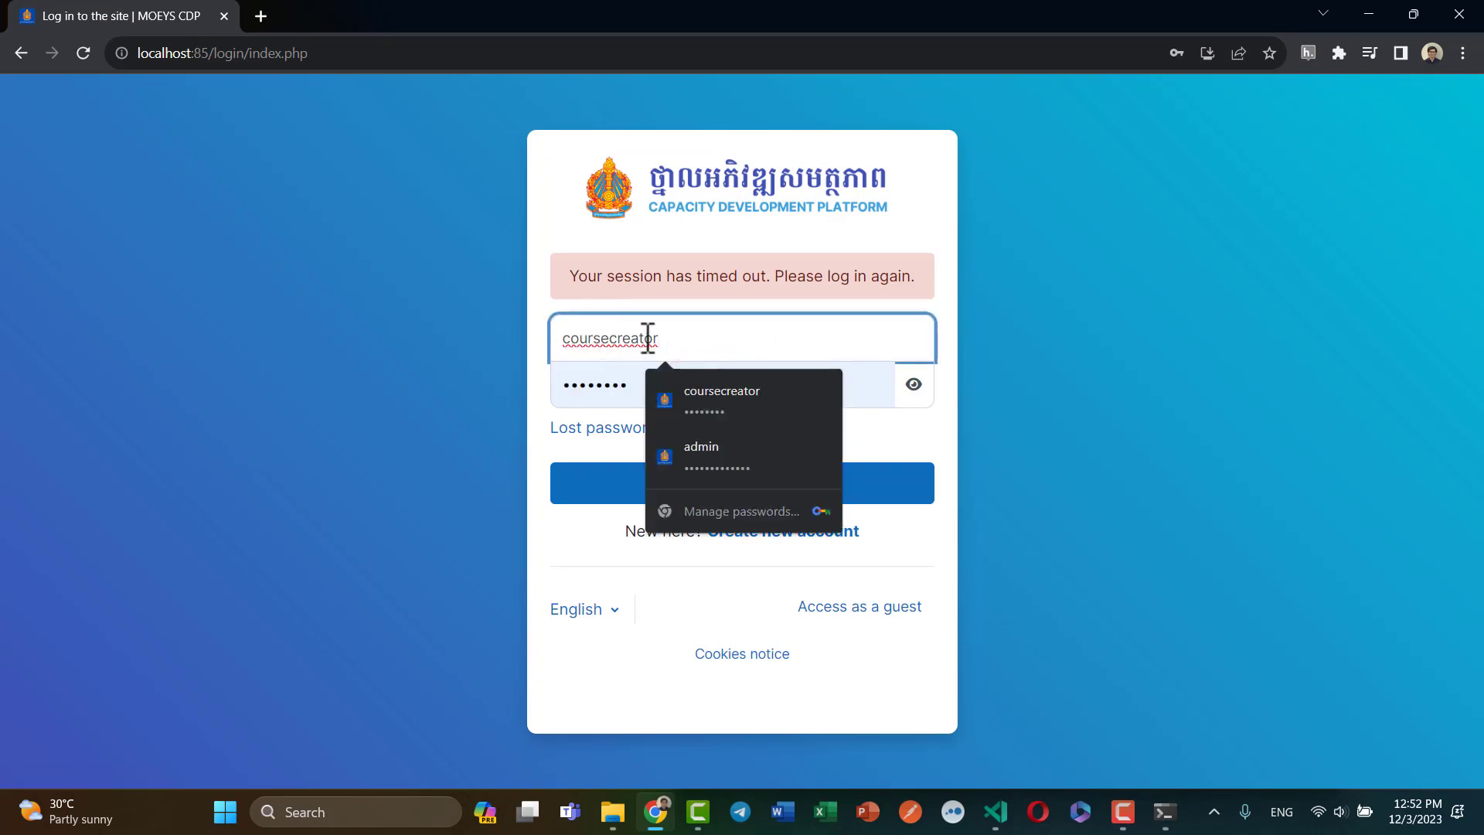
{"action": "left_click", "coordinate": [599, 384]}
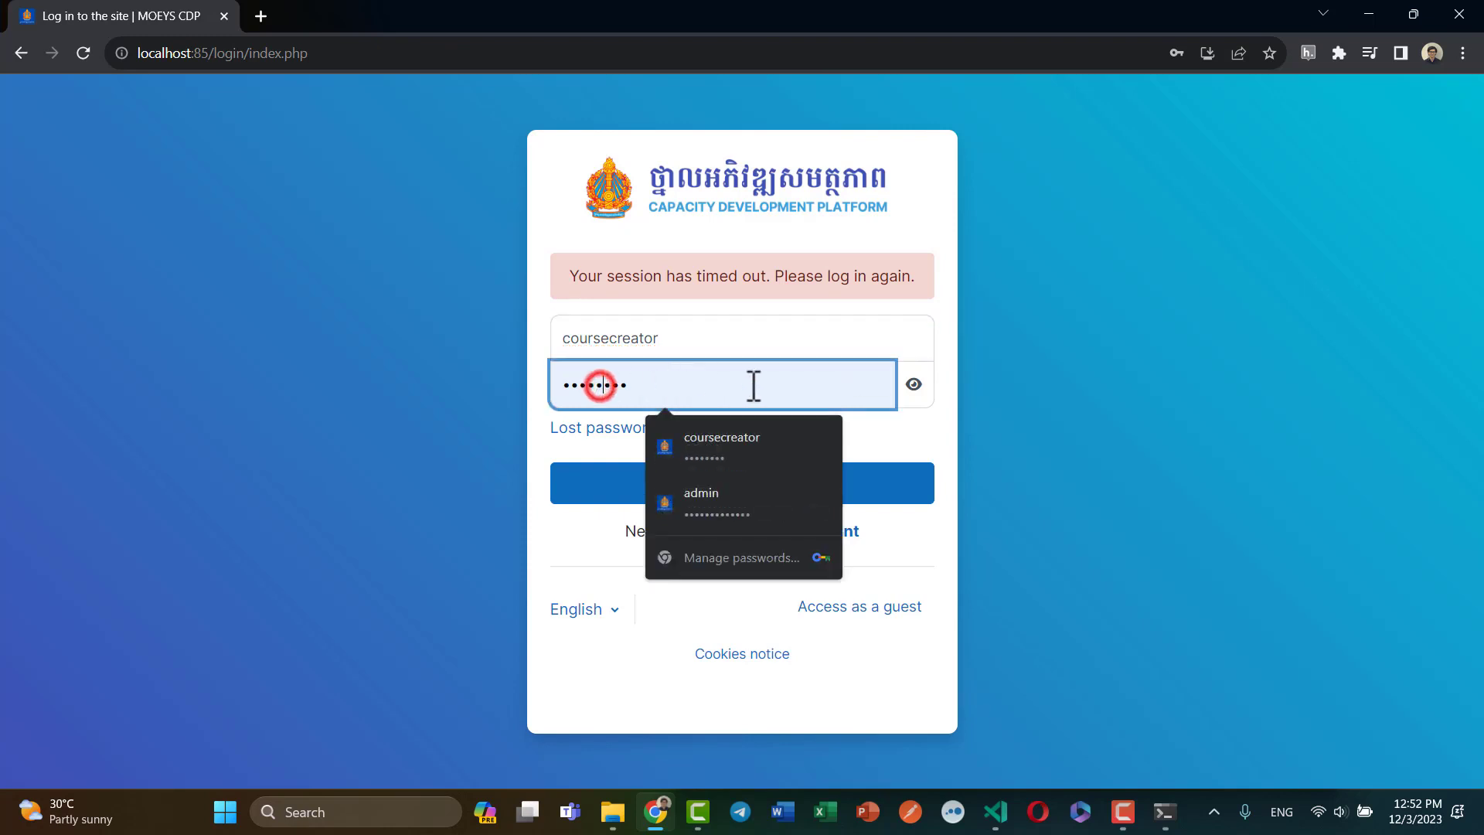
{"action": "left_click", "coordinate": [913, 384]}
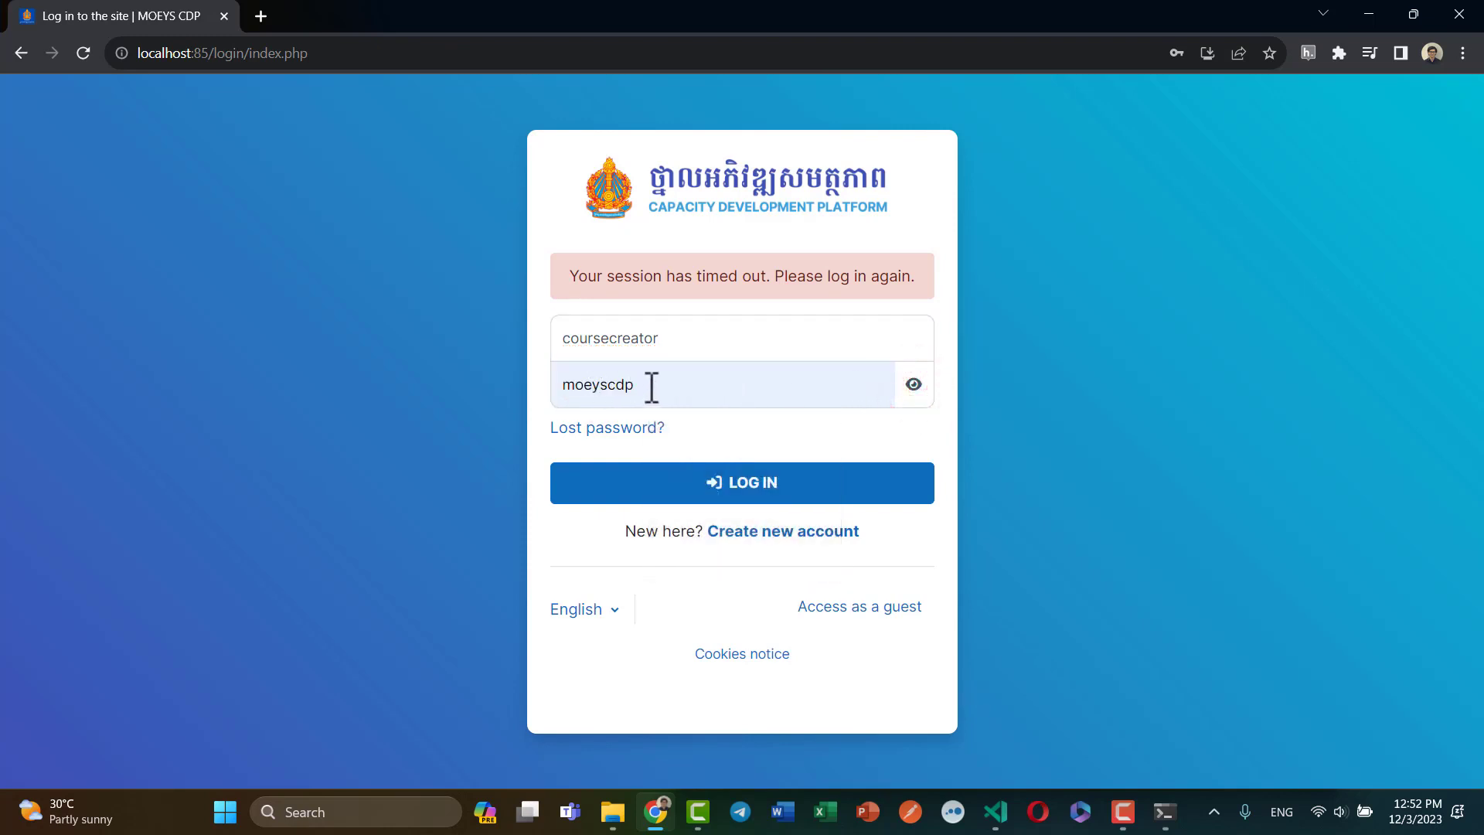
{"action": "left_click", "coordinate": [757, 488]}
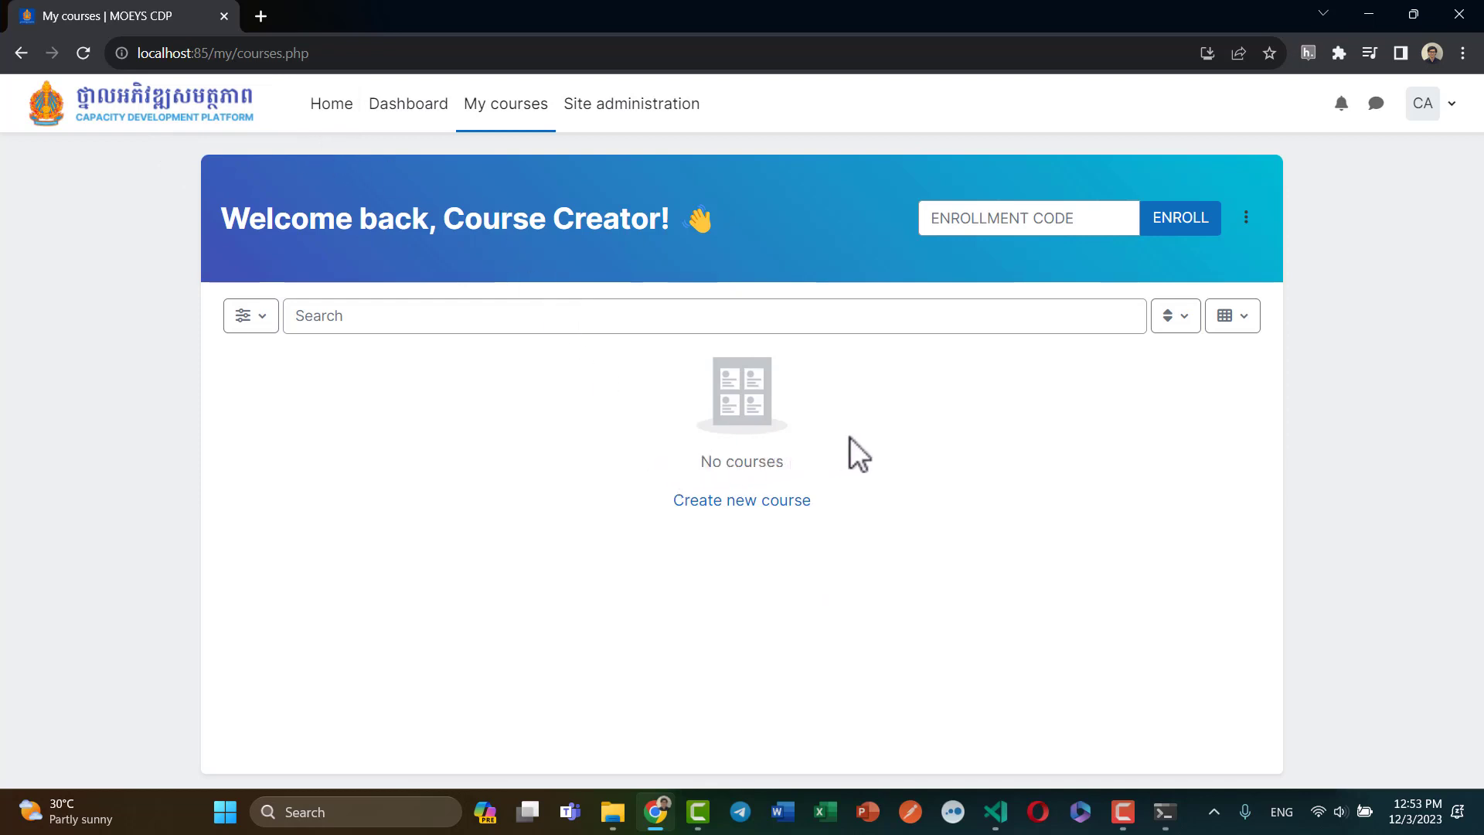
Switch to File Explorer, run Stop Moodle.exe from the MOEYS CDP Playground folder and dismiss its console window
{"action": "mouse_move", "coordinate": [613, 812]}
{"action": "left_click", "coordinate": [630, 725]}
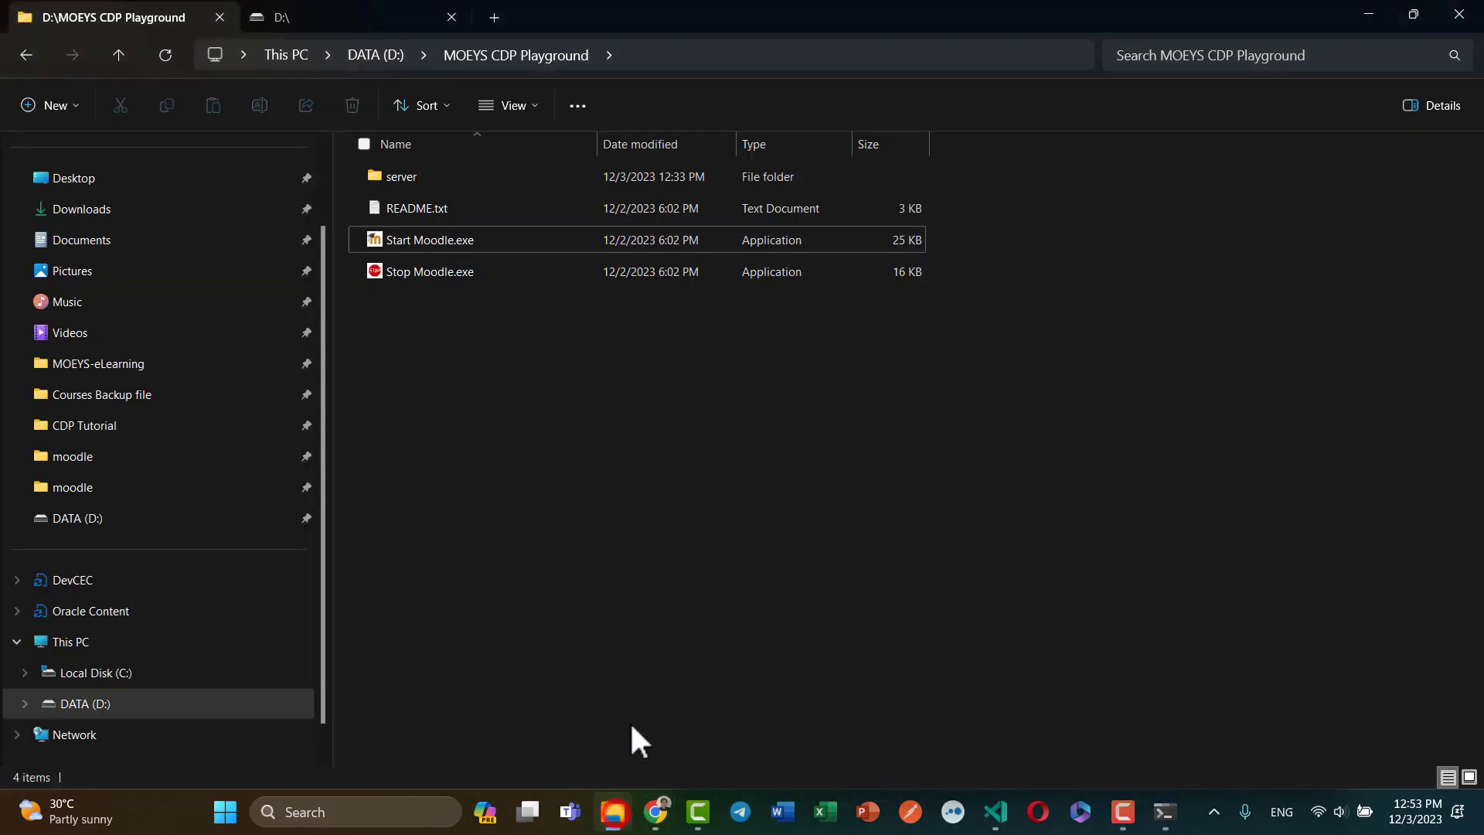
{"action": "left_click", "coordinate": [639, 347]}
{"action": "mouse_move", "coordinate": [422, 281]}
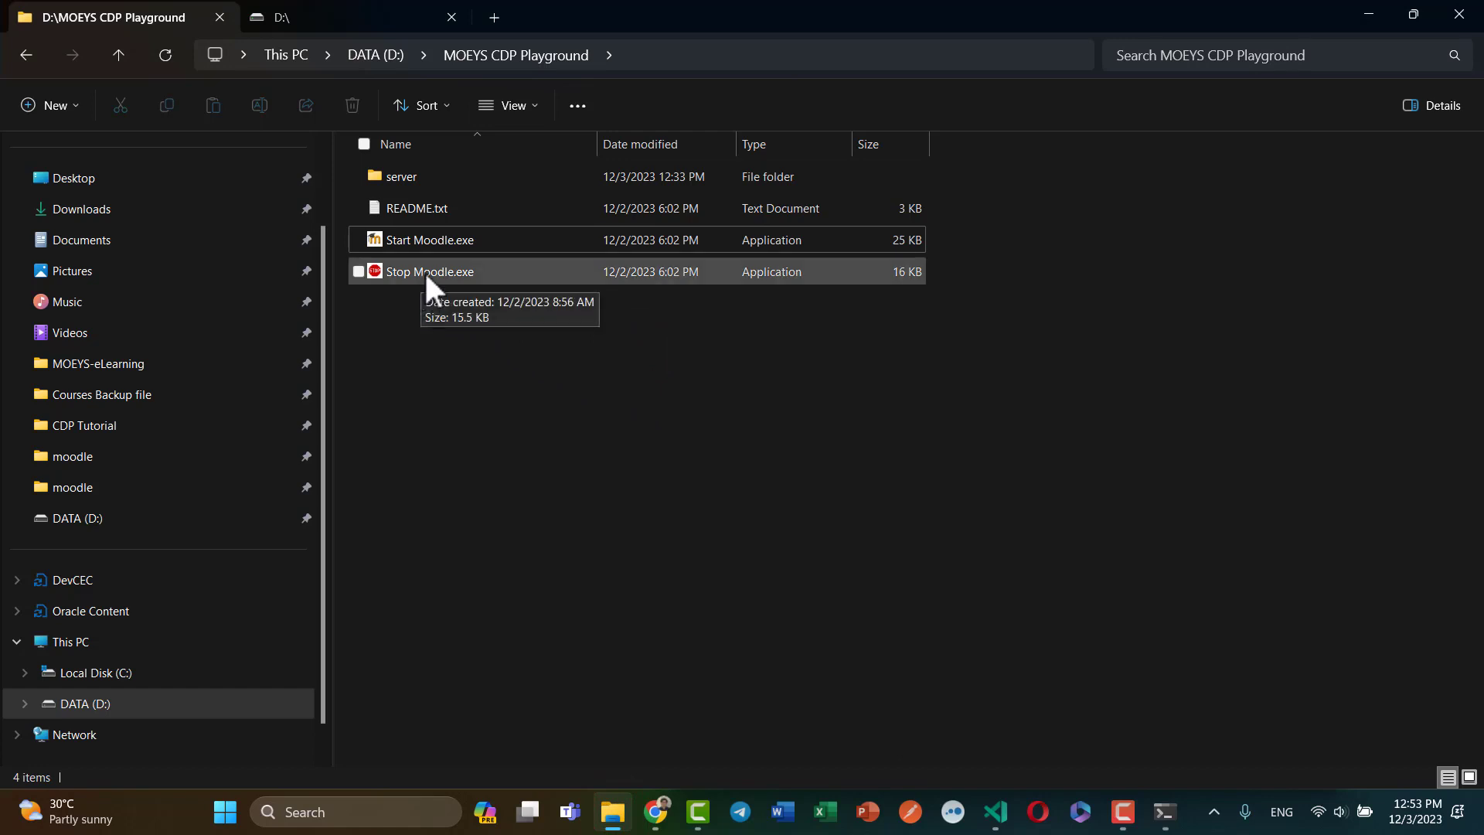
{"action": "double_click", "coordinate": [425, 271]}
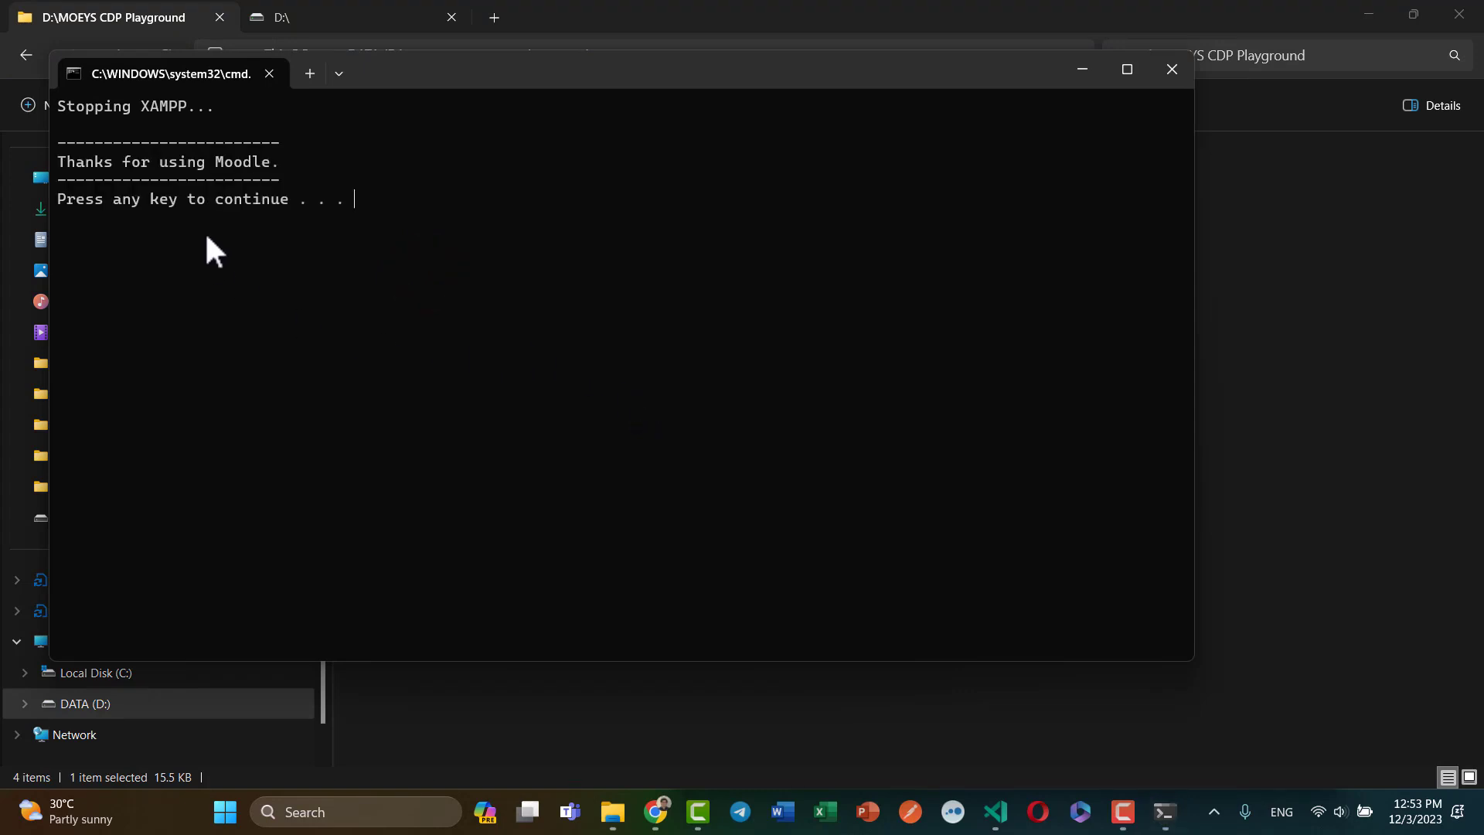
{"action": "key", "text": "Return"}
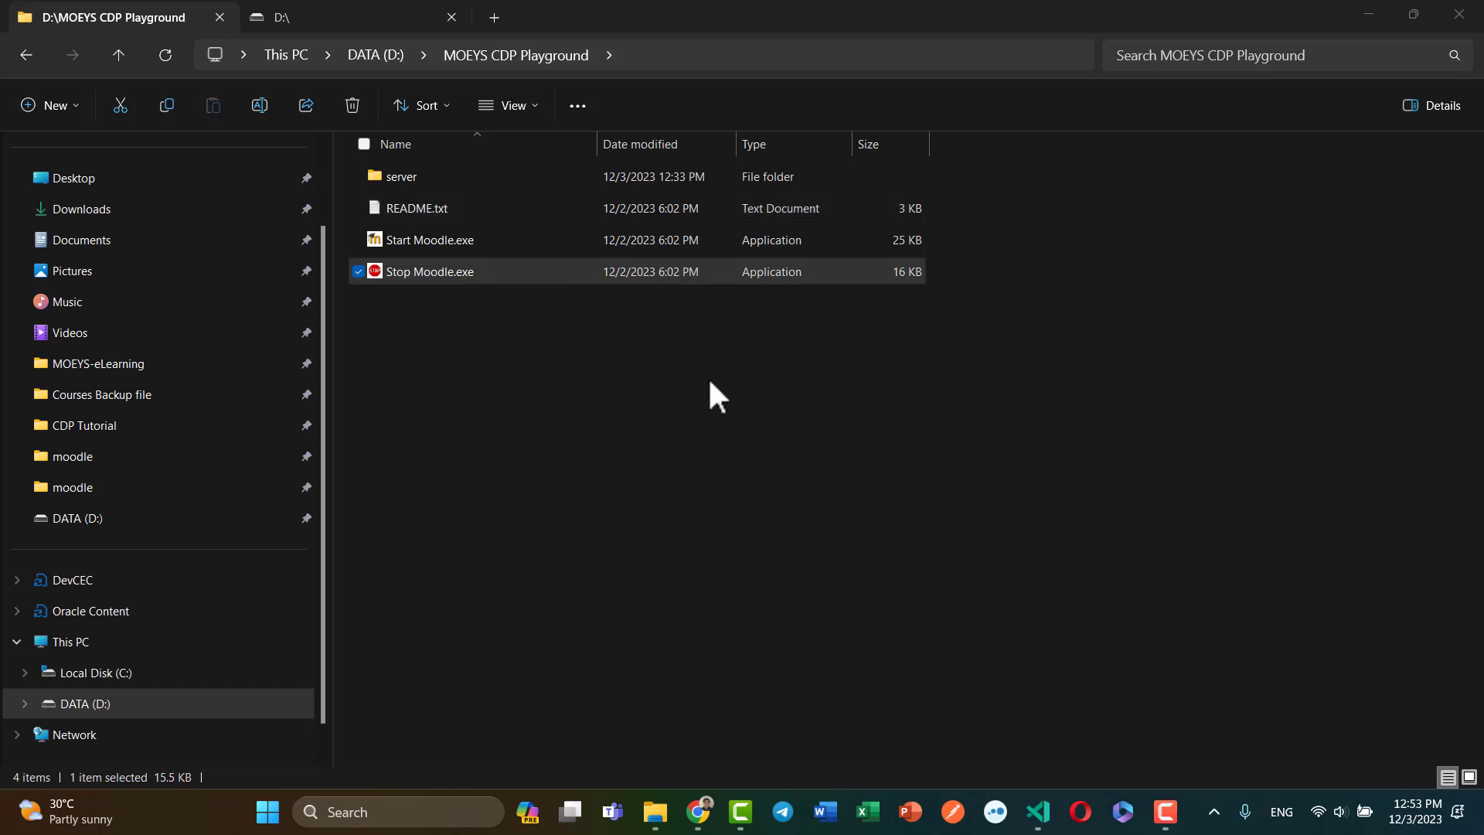
{"action": "left_click", "coordinate": [940, 452]}
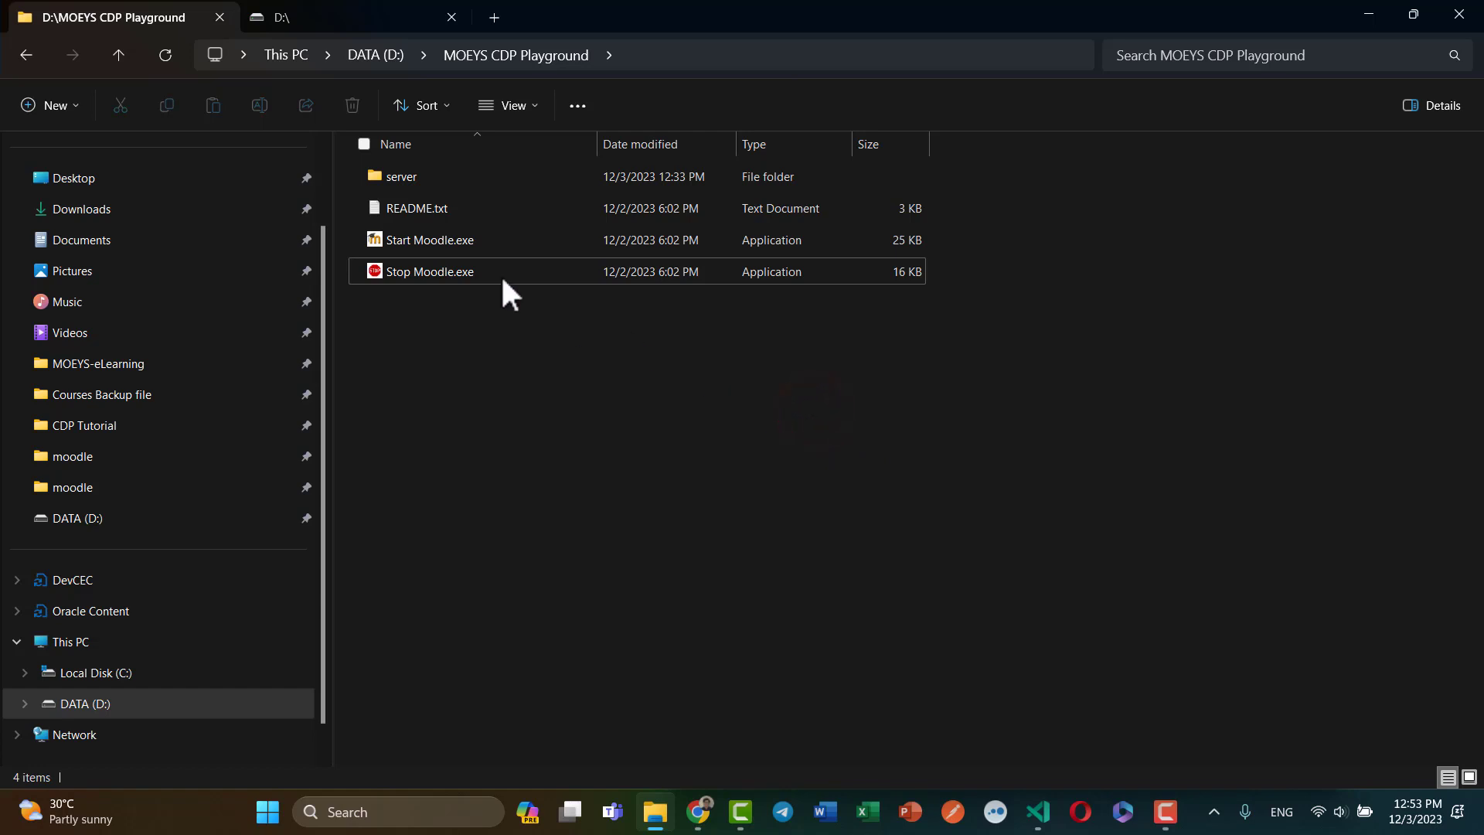
Go back to the DATA (D:) drive and locate the MOEYS CDP Playground folder
{"action": "left_click", "coordinate": [430, 241]}
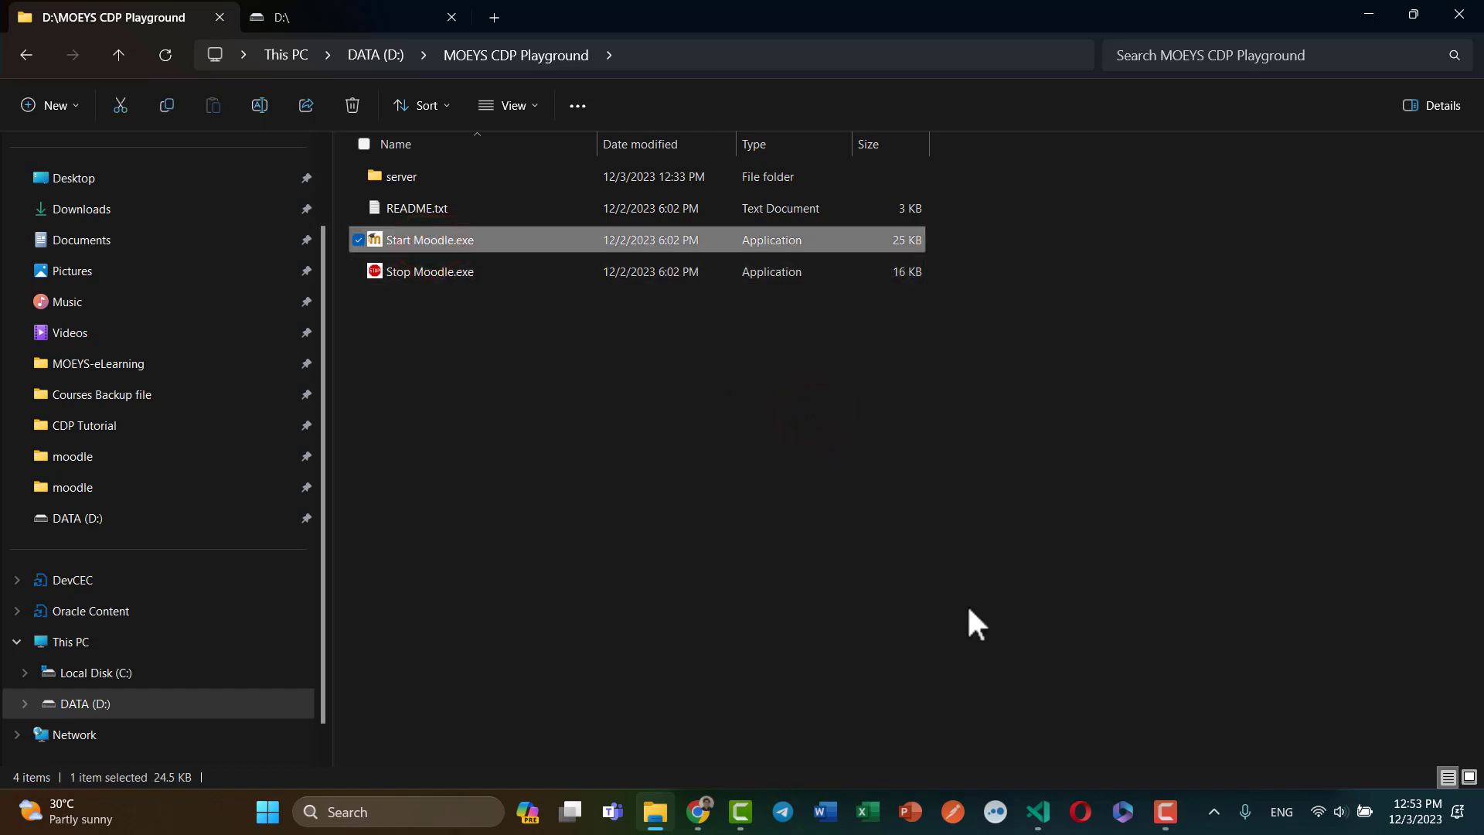
{"action": "left_click", "coordinate": [775, 442]}
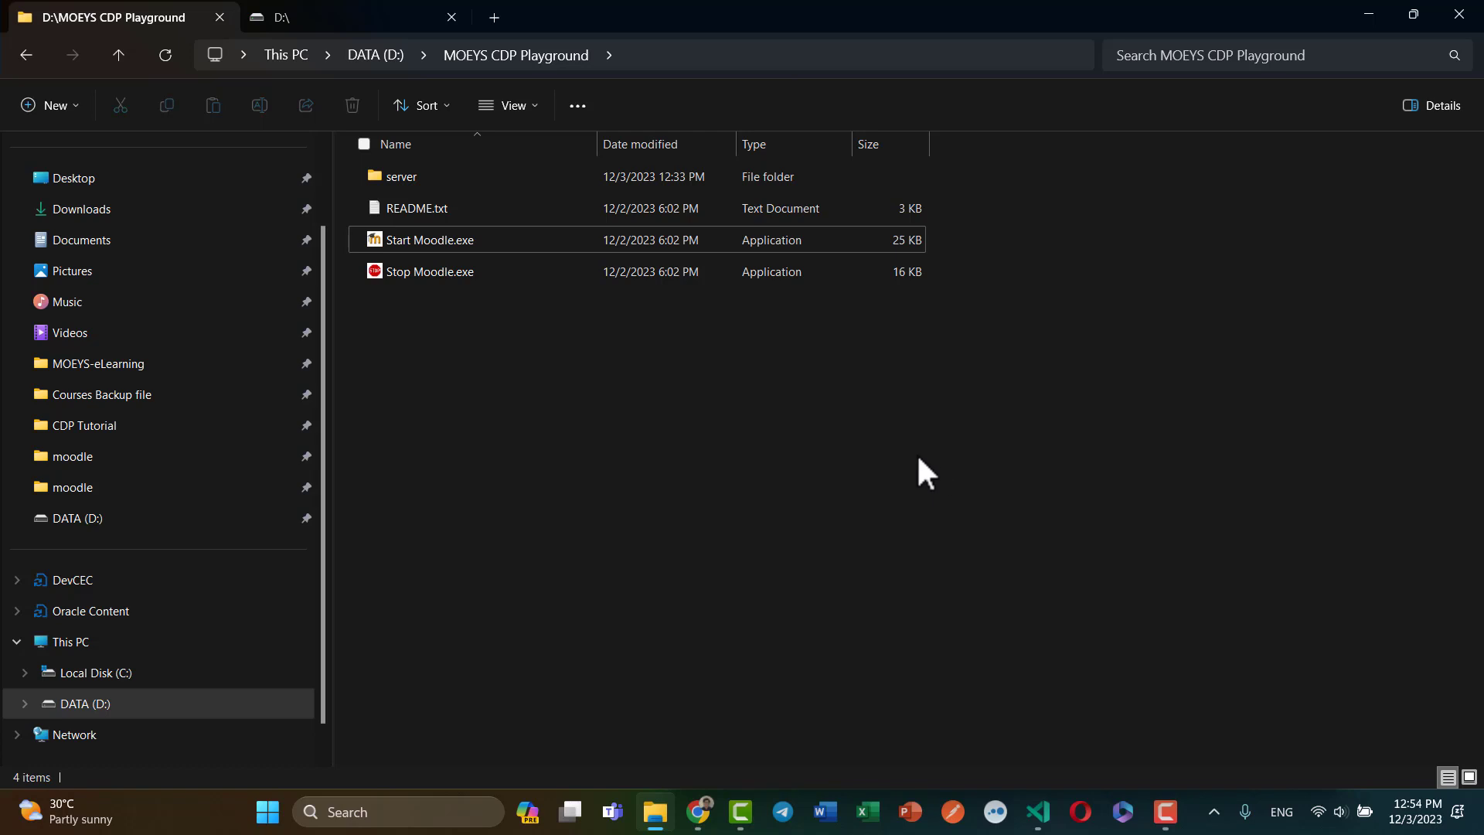
{"action": "left_click", "coordinate": [369, 54]}
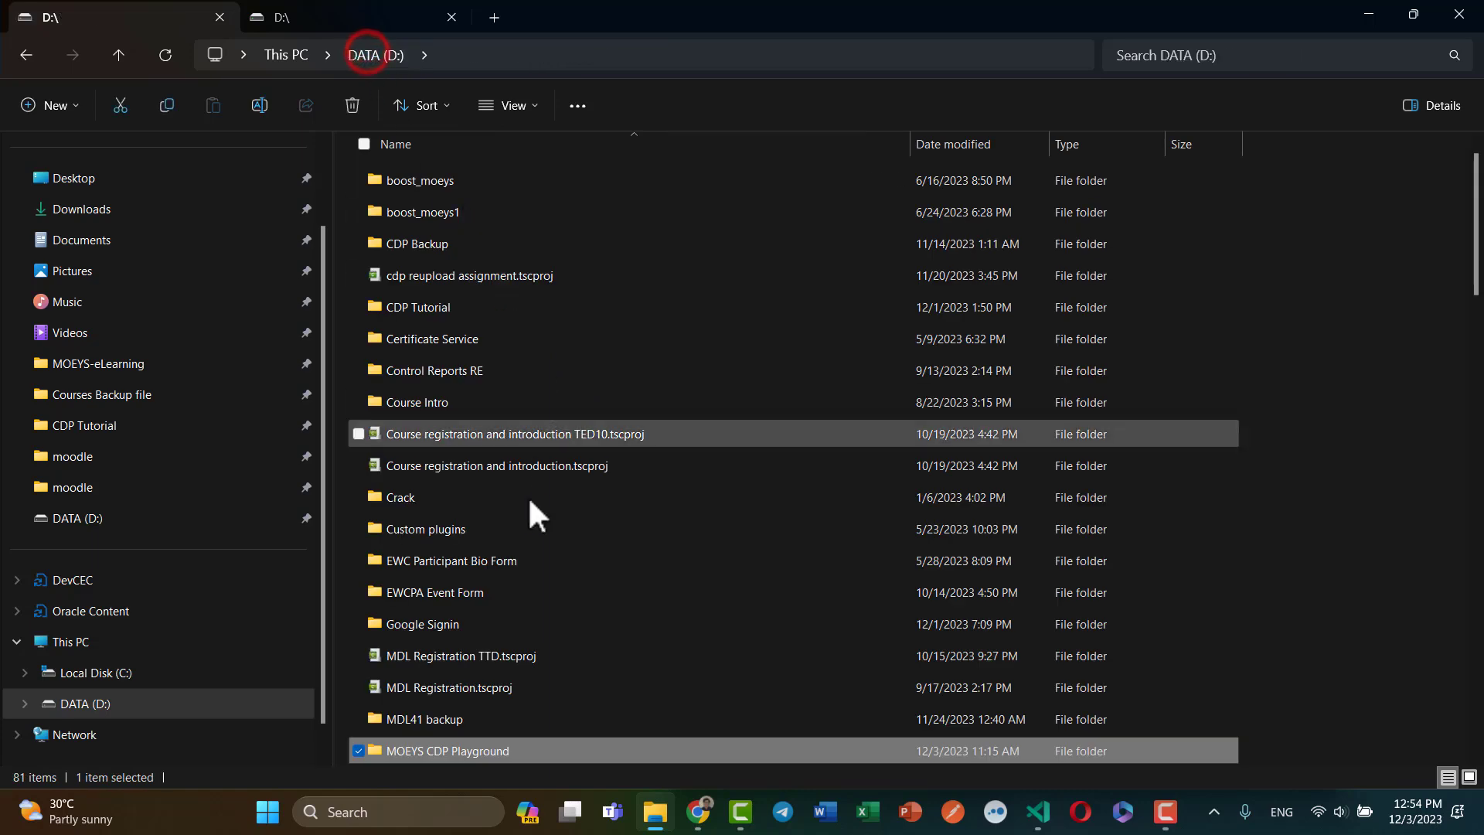
{"action": "scroll", "coordinate": [471, 748], "scroll_direction": "down", "scroll_amount": 1}
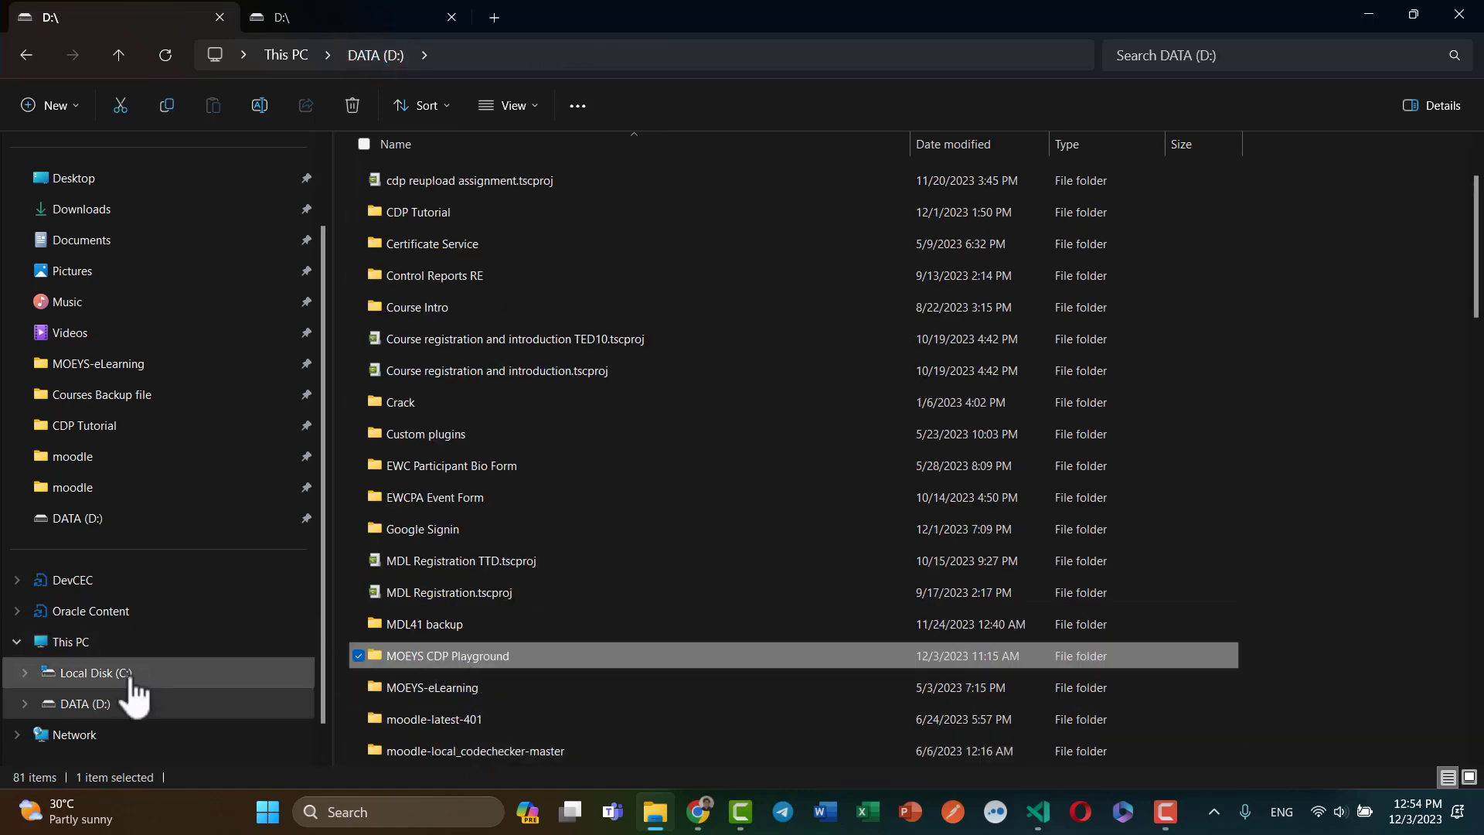
Open the MOEYS CDP Playground folder on Local Disk (C:)
{"action": "left_click", "coordinate": [94, 674]}
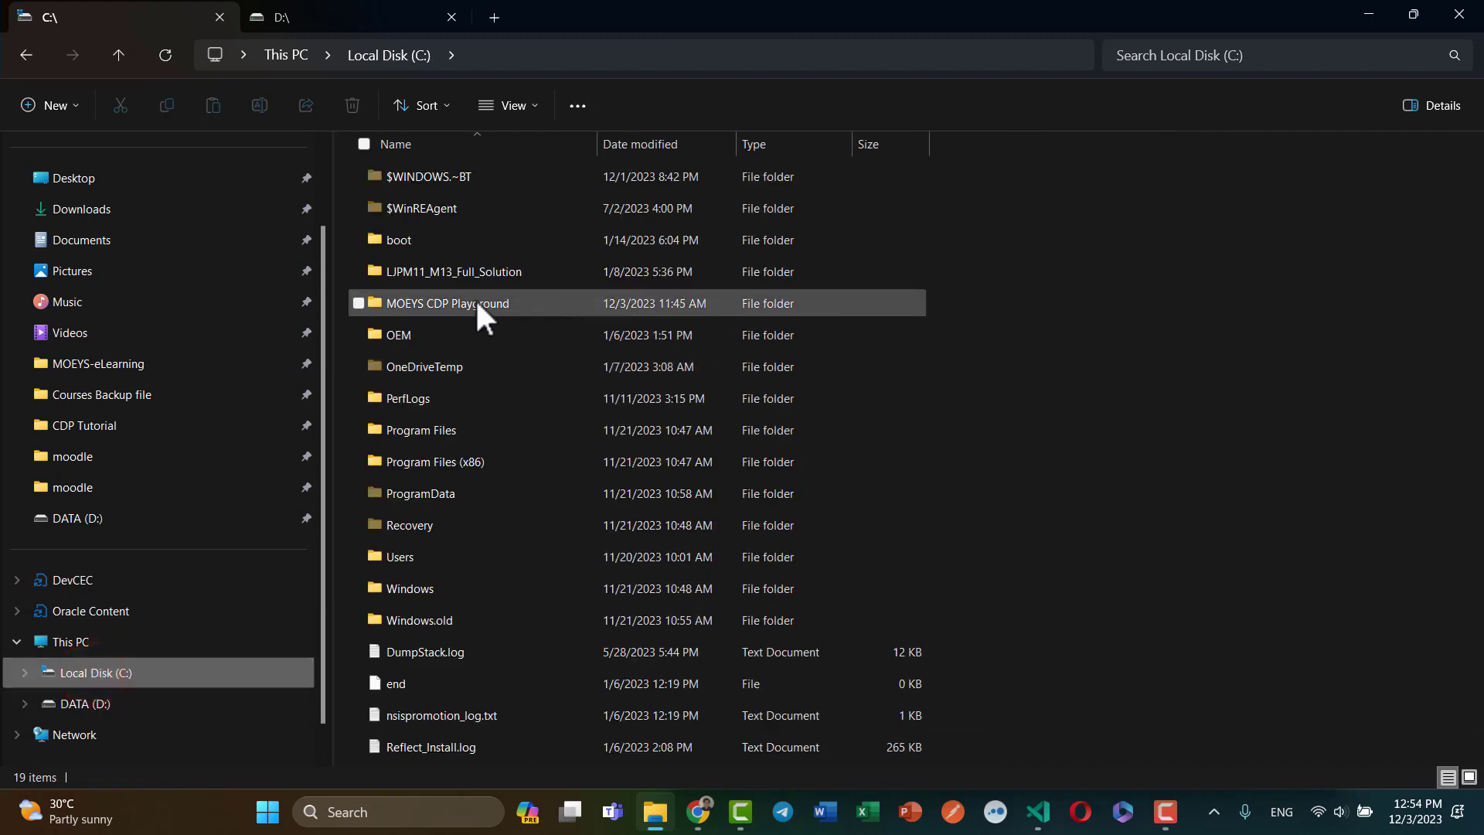
{"action": "left_click", "coordinate": [448, 304]}
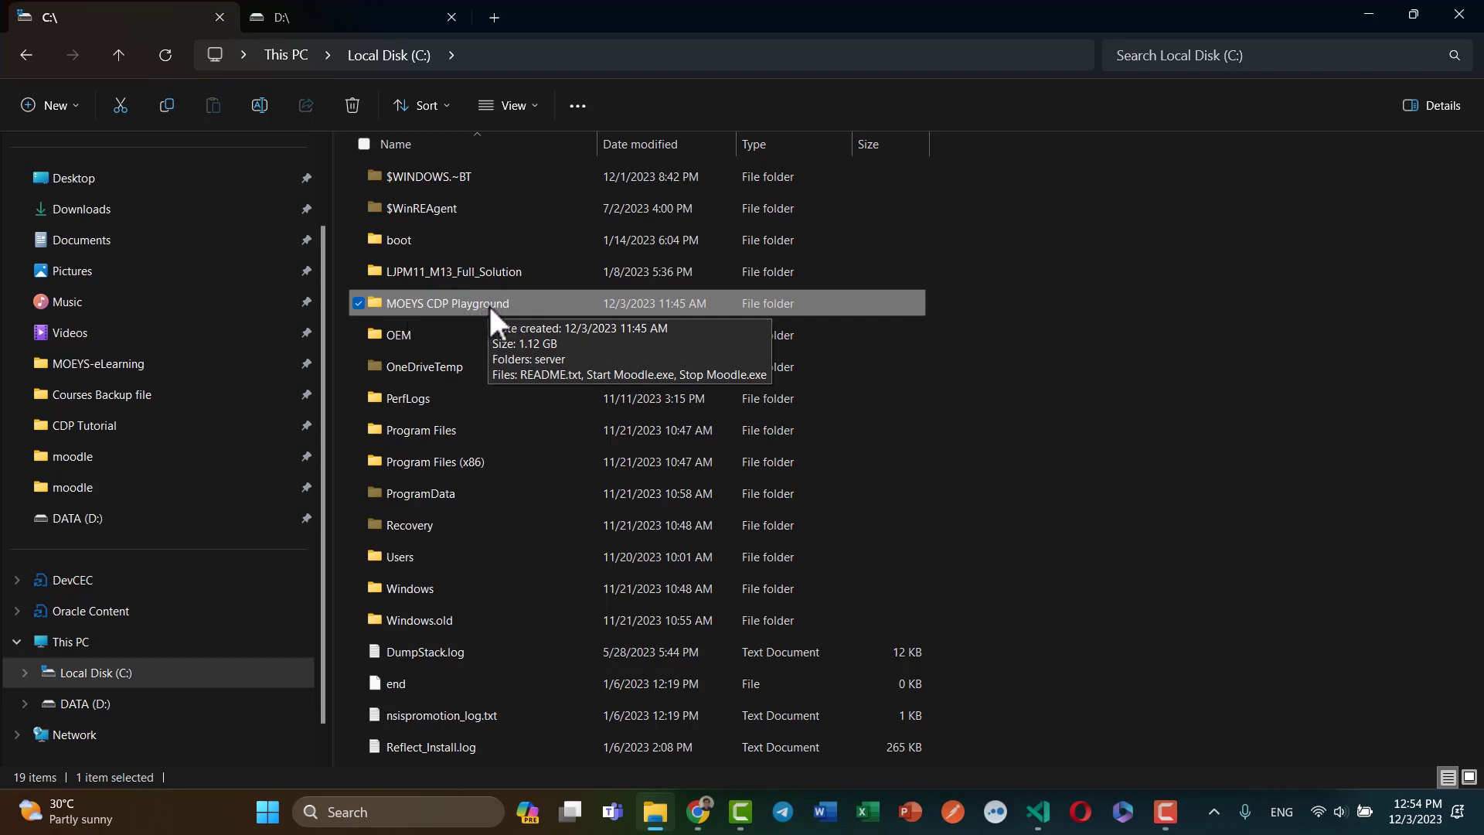
{"action": "double_click", "coordinate": [433, 303]}
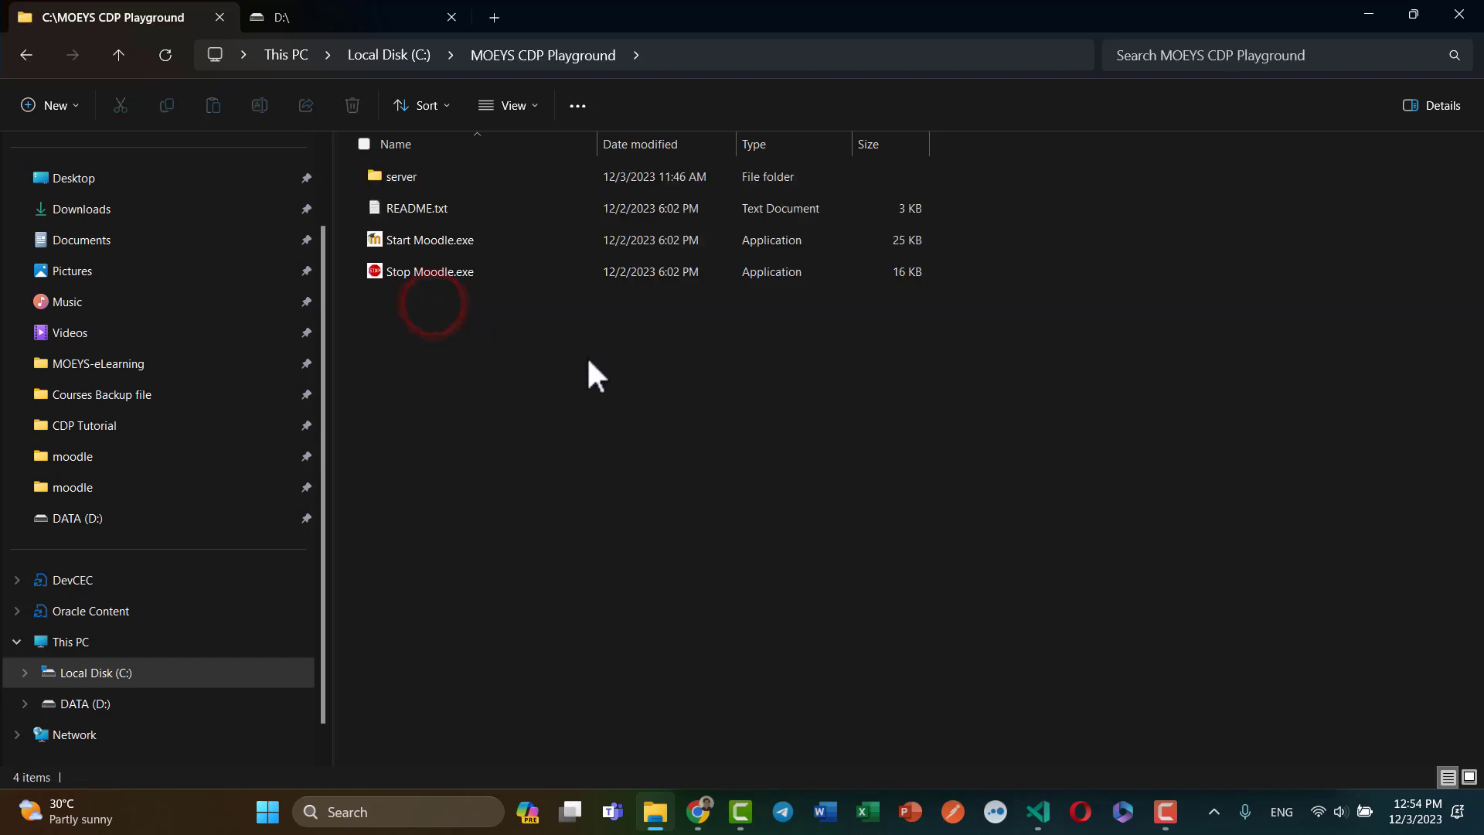
{"action": "left_click", "coordinate": [586, 357]}
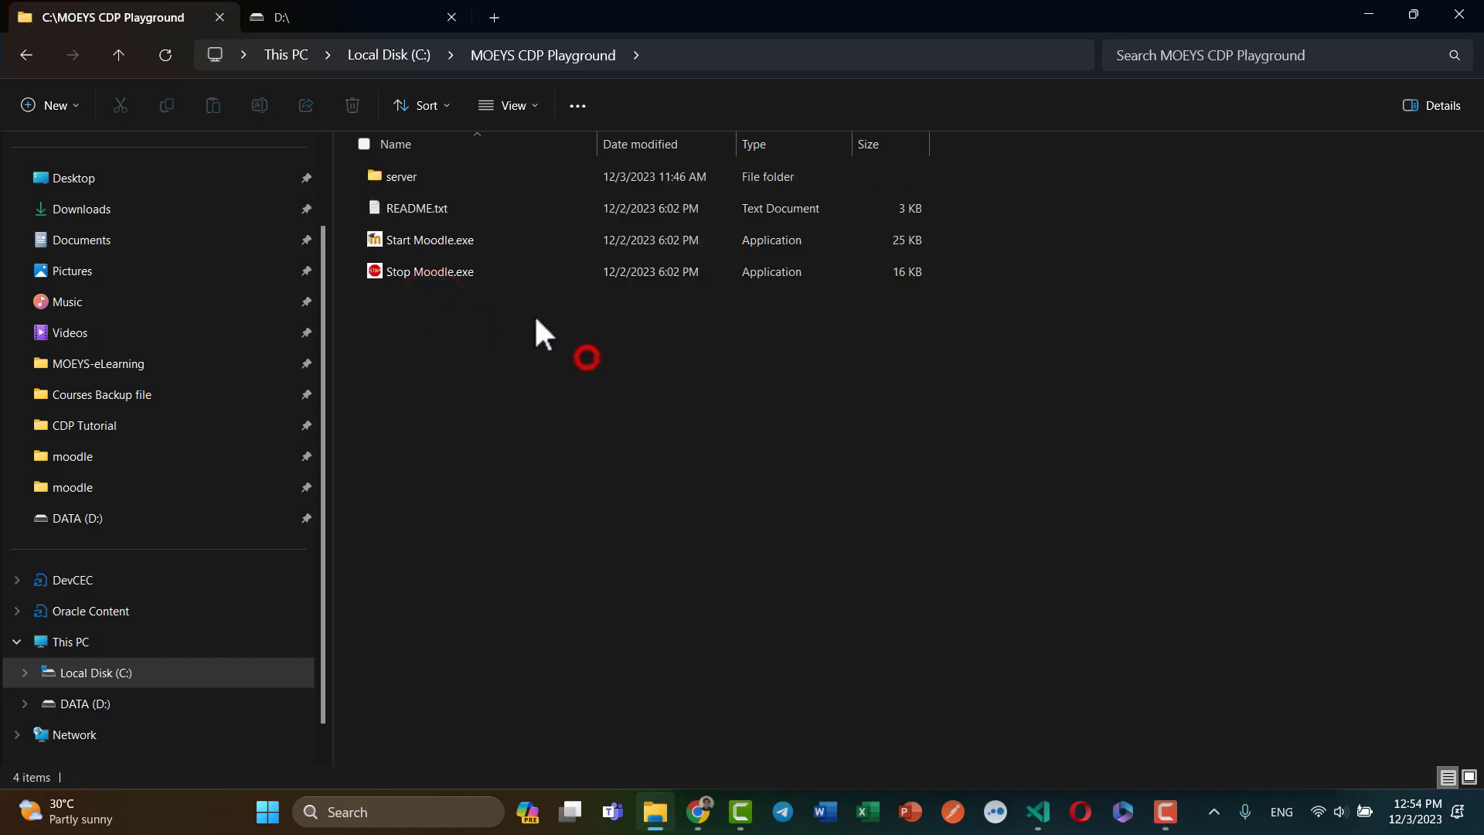
Go into the server folder's moodle subfolder and select the config.php file
{"action": "double_click", "coordinate": [425, 181]}
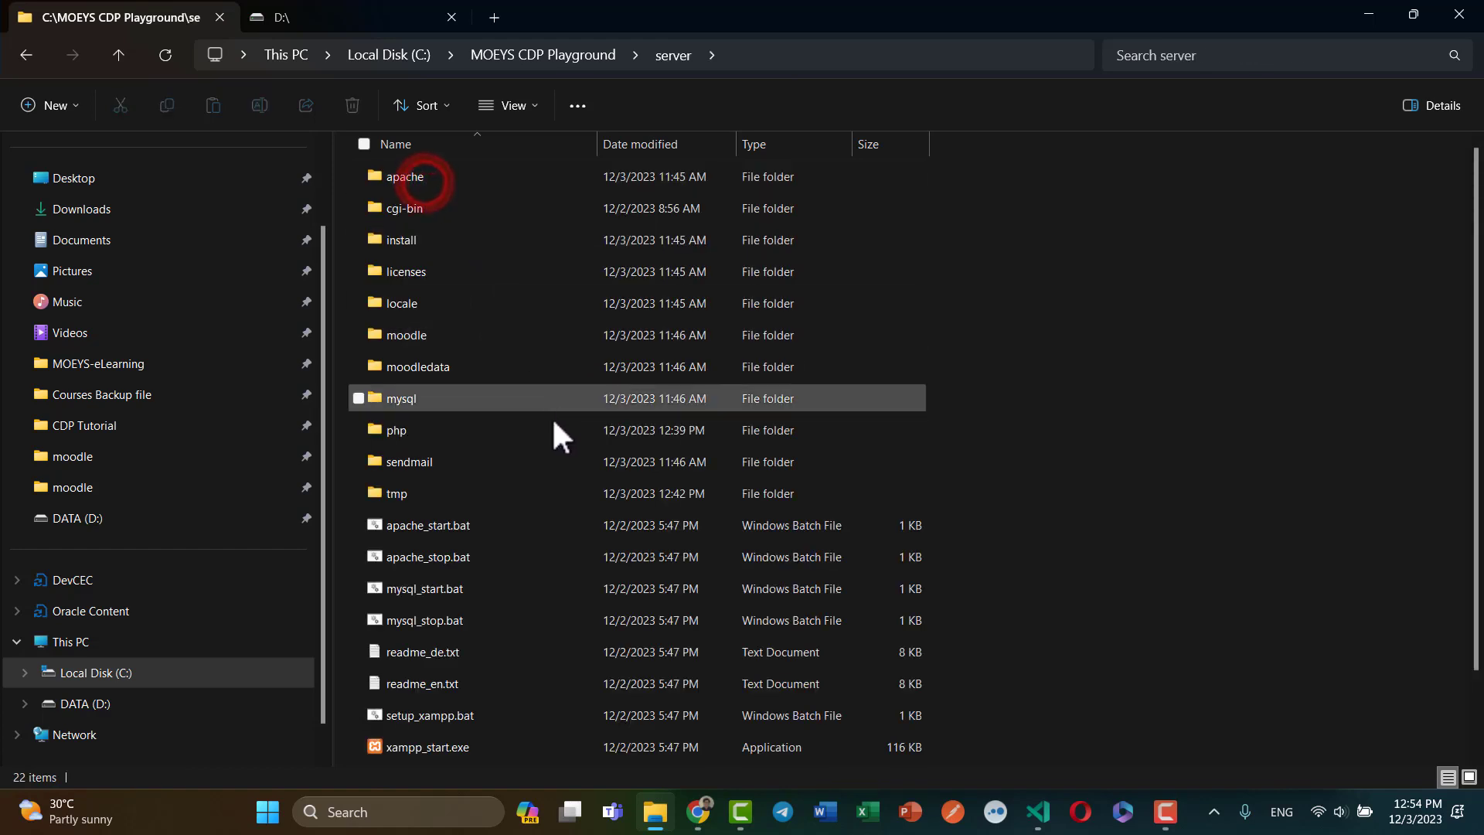
{"action": "double_click", "coordinate": [475, 337]}
{"action": "scroll", "coordinate": [517, 355], "scroll_direction": "down", "scroll_amount": 4}
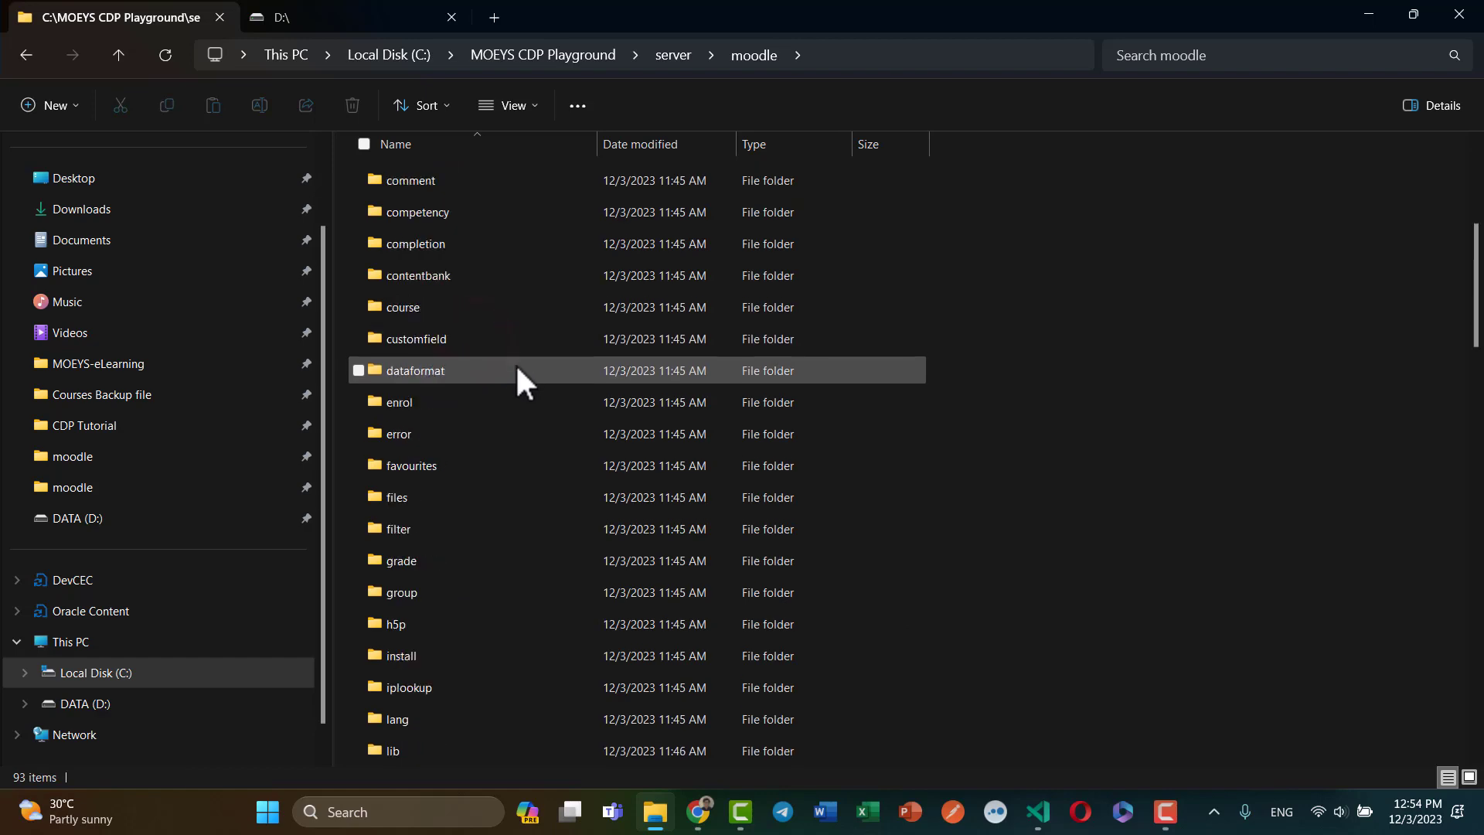
{"action": "scroll", "coordinate": [517, 368], "scroll_direction": "down", "scroll_amount": 16}
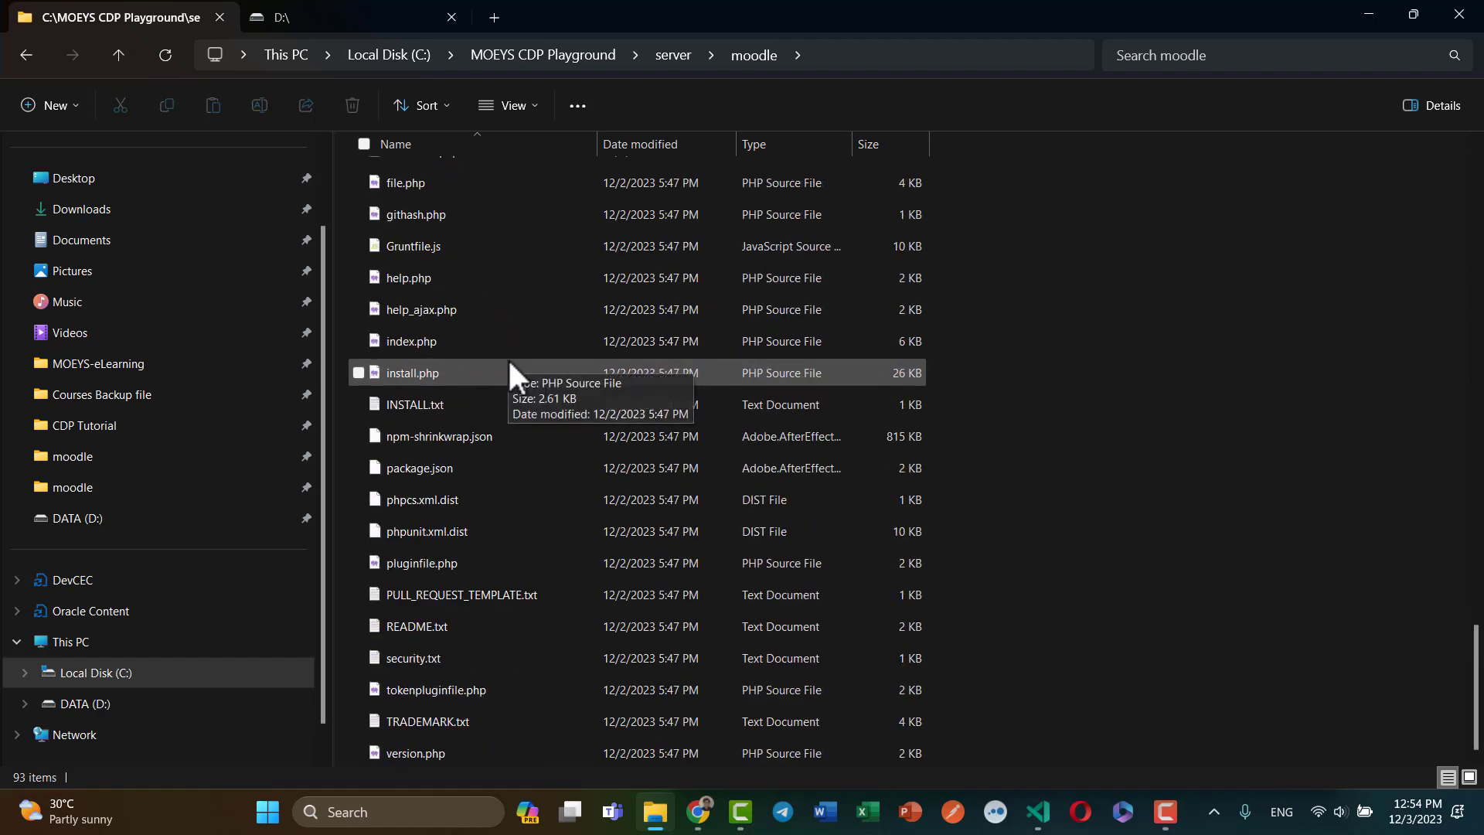
{"action": "scroll", "coordinate": [498, 328], "scroll_direction": "up", "scroll_amount": 1}
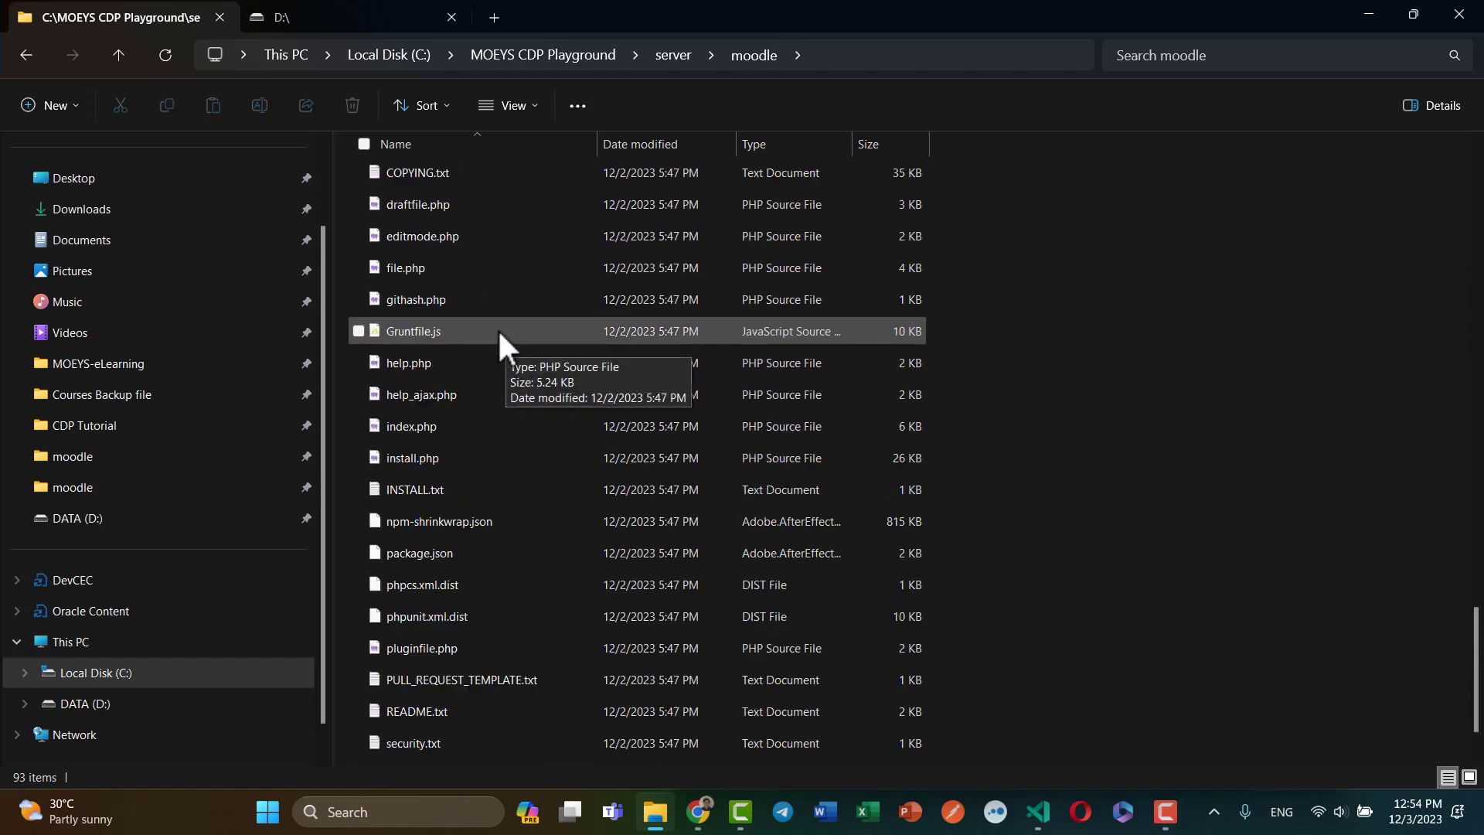
{"action": "scroll", "coordinate": [498, 327], "scroll_direction": "up", "scroll_amount": 1}
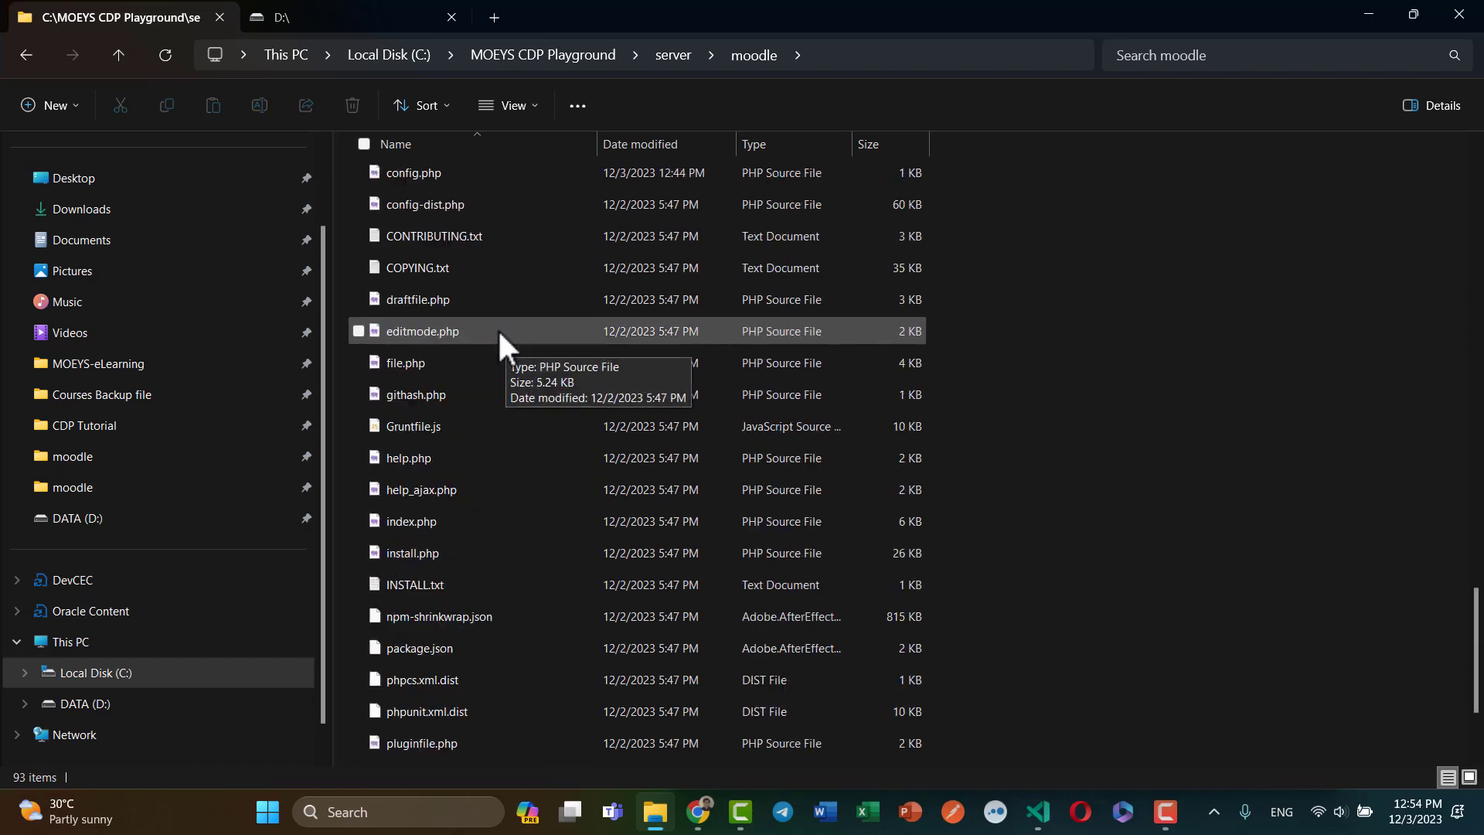
{"action": "left_click", "coordinate": [427, 180]}
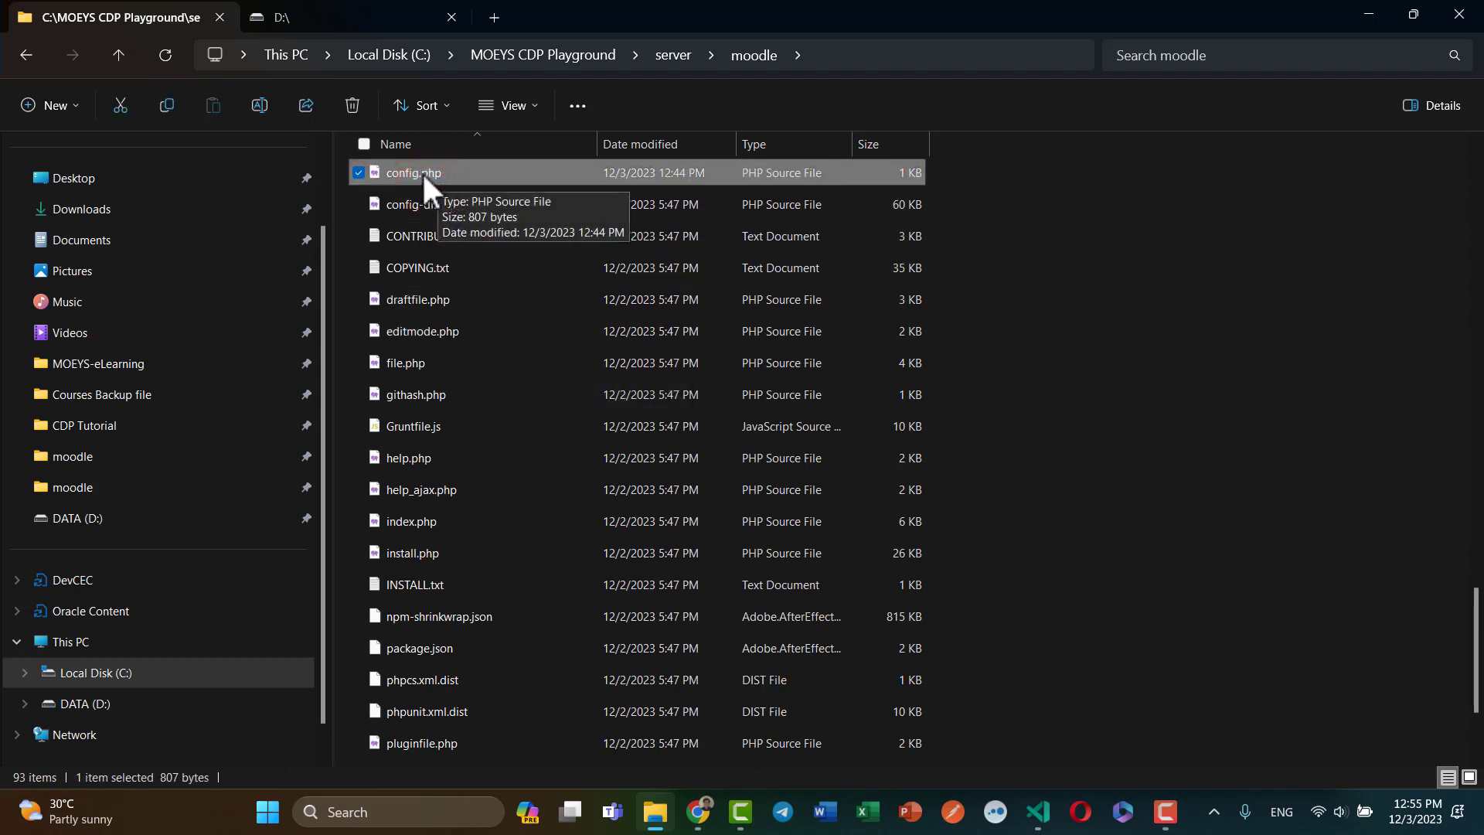
Open config.php in Notepad just this once, choosing it from the list of other apps
{"action": "right_click", "coordinate": [422, 172]}
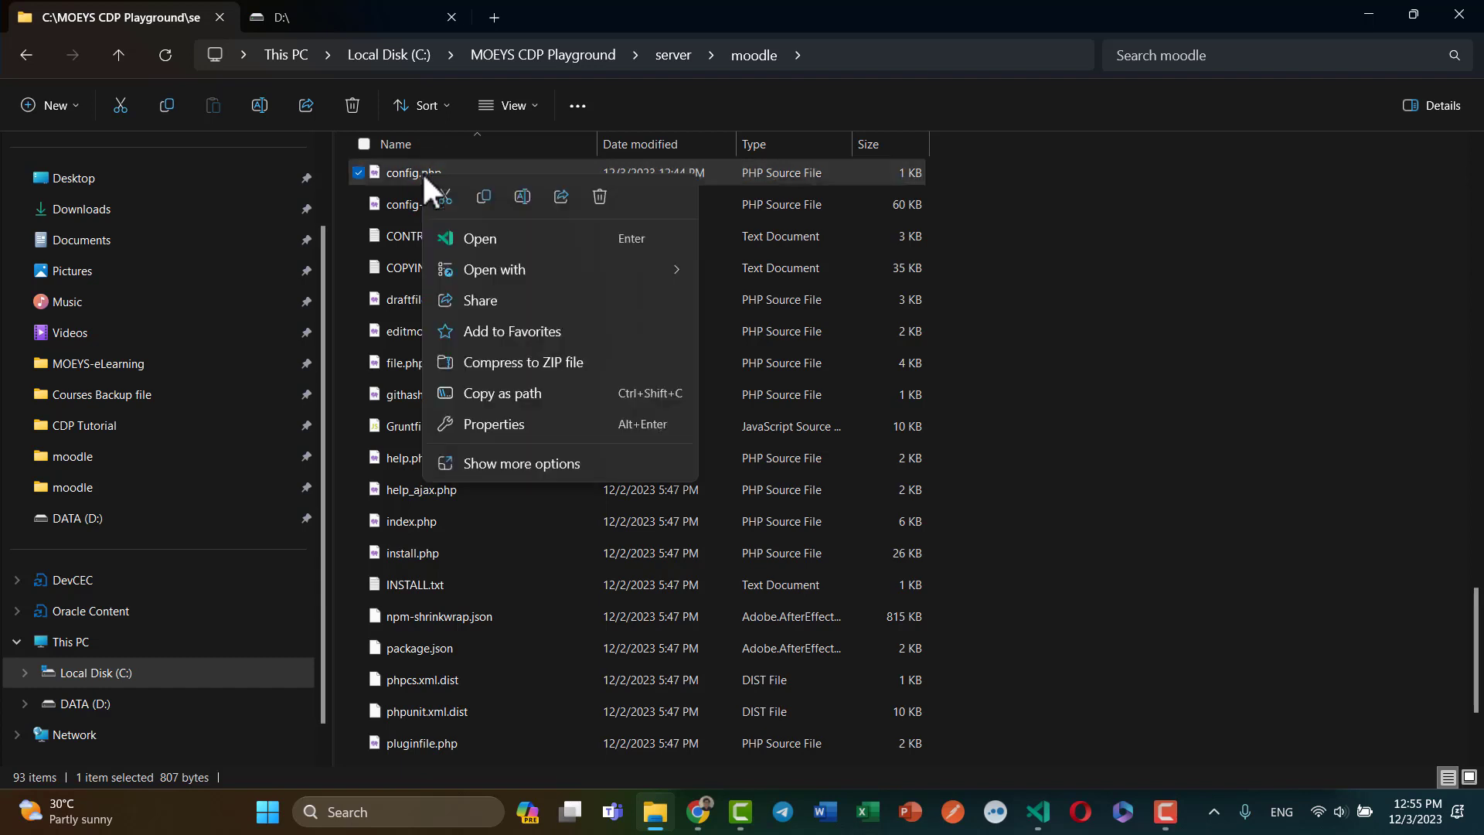
{"action": "mouse_move", "coordinate": [554, 271]}
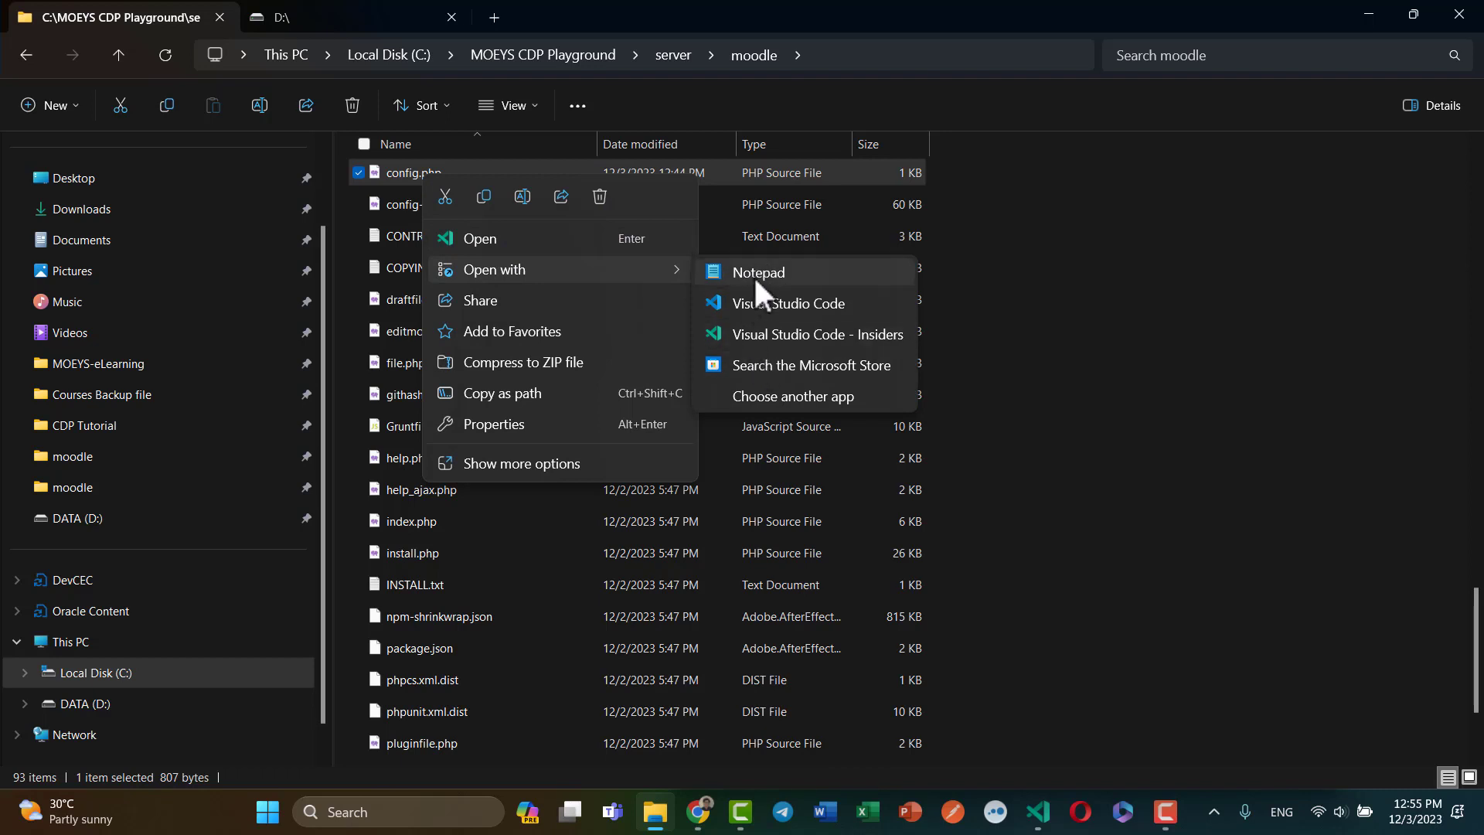
{"action": "left_click", "coordinate": [804, 394]}
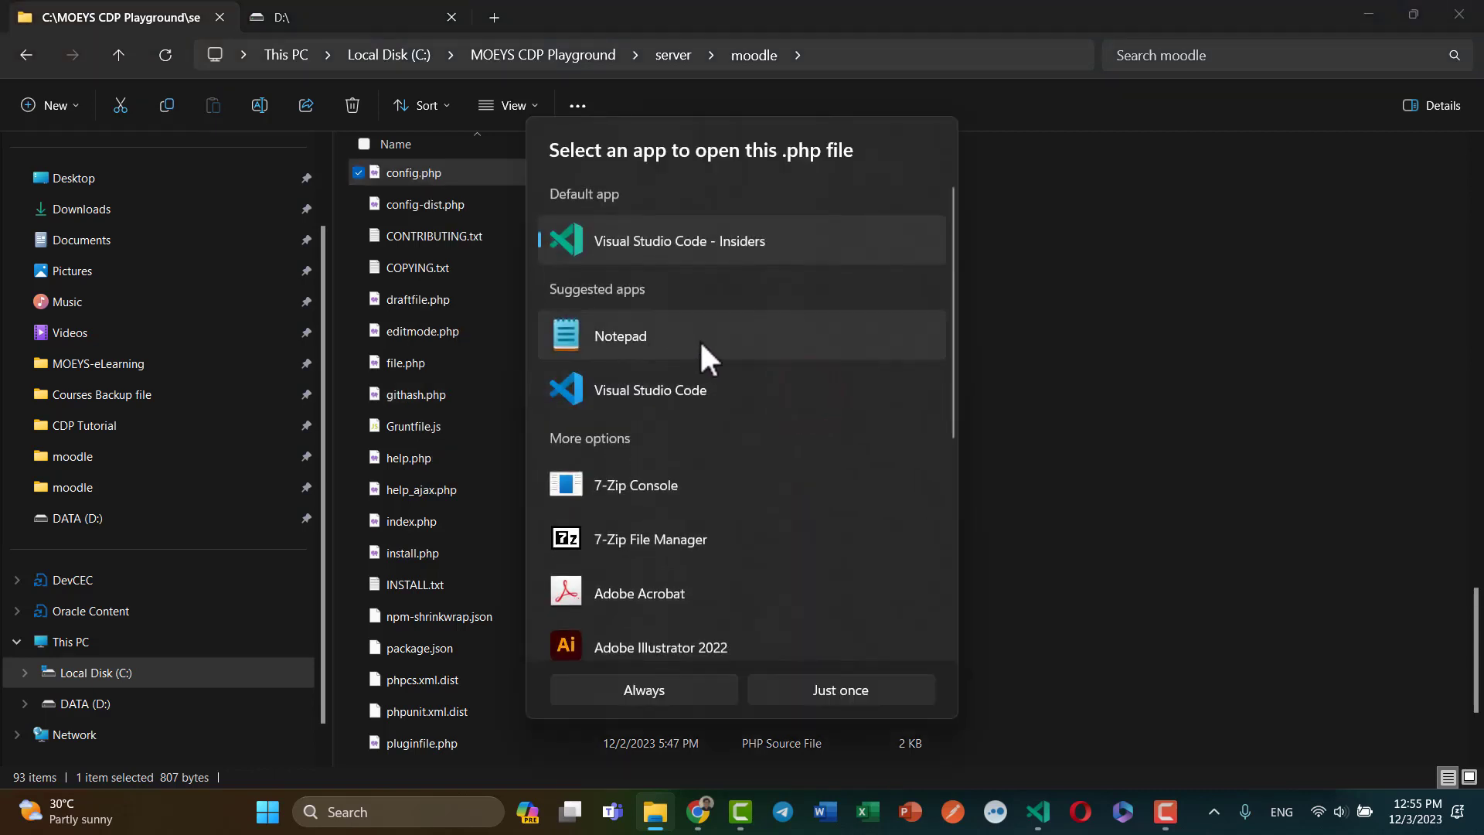
{"action": "scroll", "coordinate": [719, 503], "scroll_direction": "down", "scroll_amount": 5}
{"action": "scroll", "coordinate": [706, 634], "scroll_direction": "up", "scroll_amount": 2}
{"action": "scroll", "coordinate": [704, 605], "scroll_direction": "up", "scroll_amount": 3}
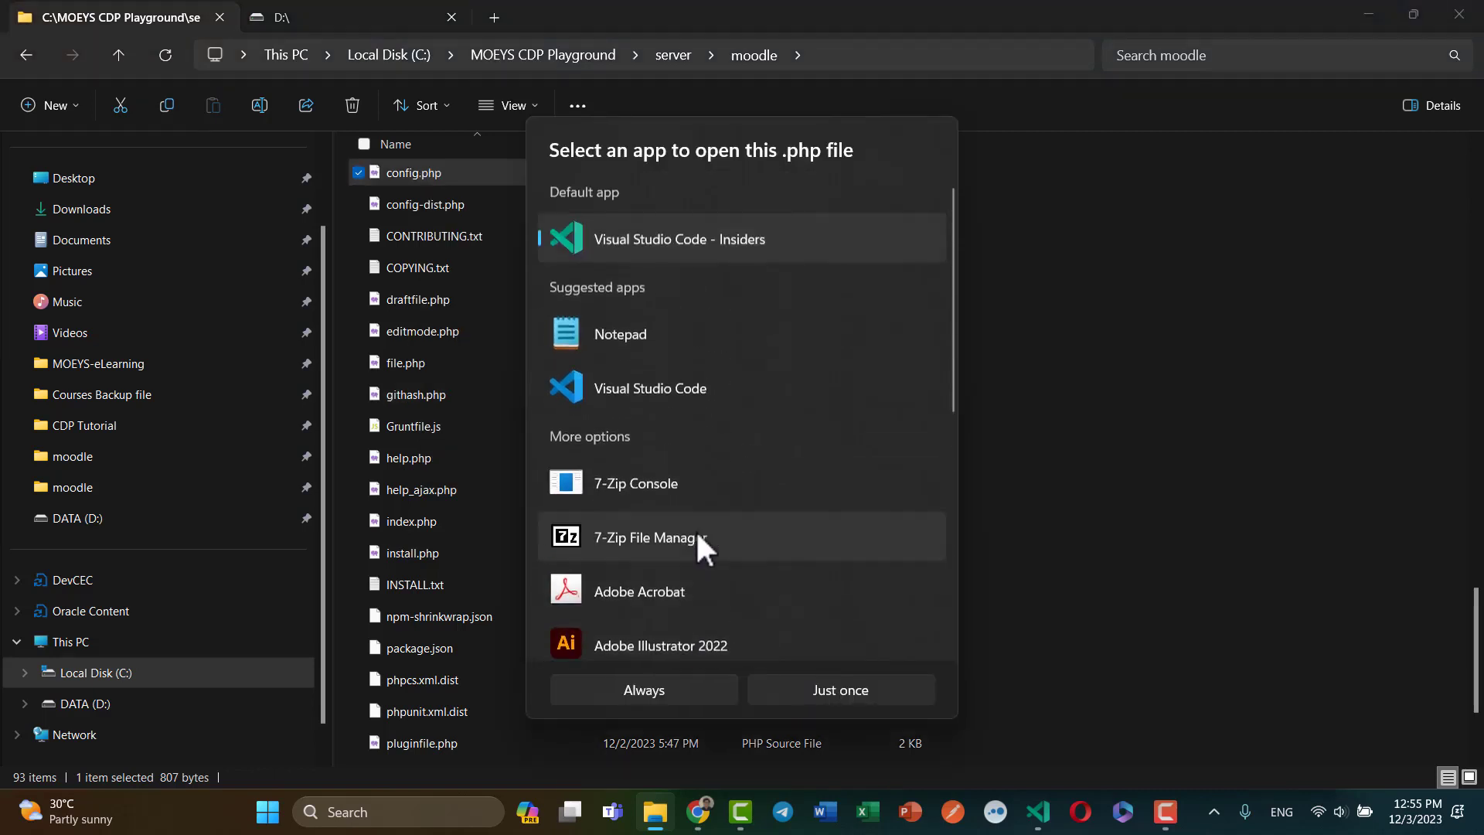
{"action": "left_click", "coordinate": [667, 337]}
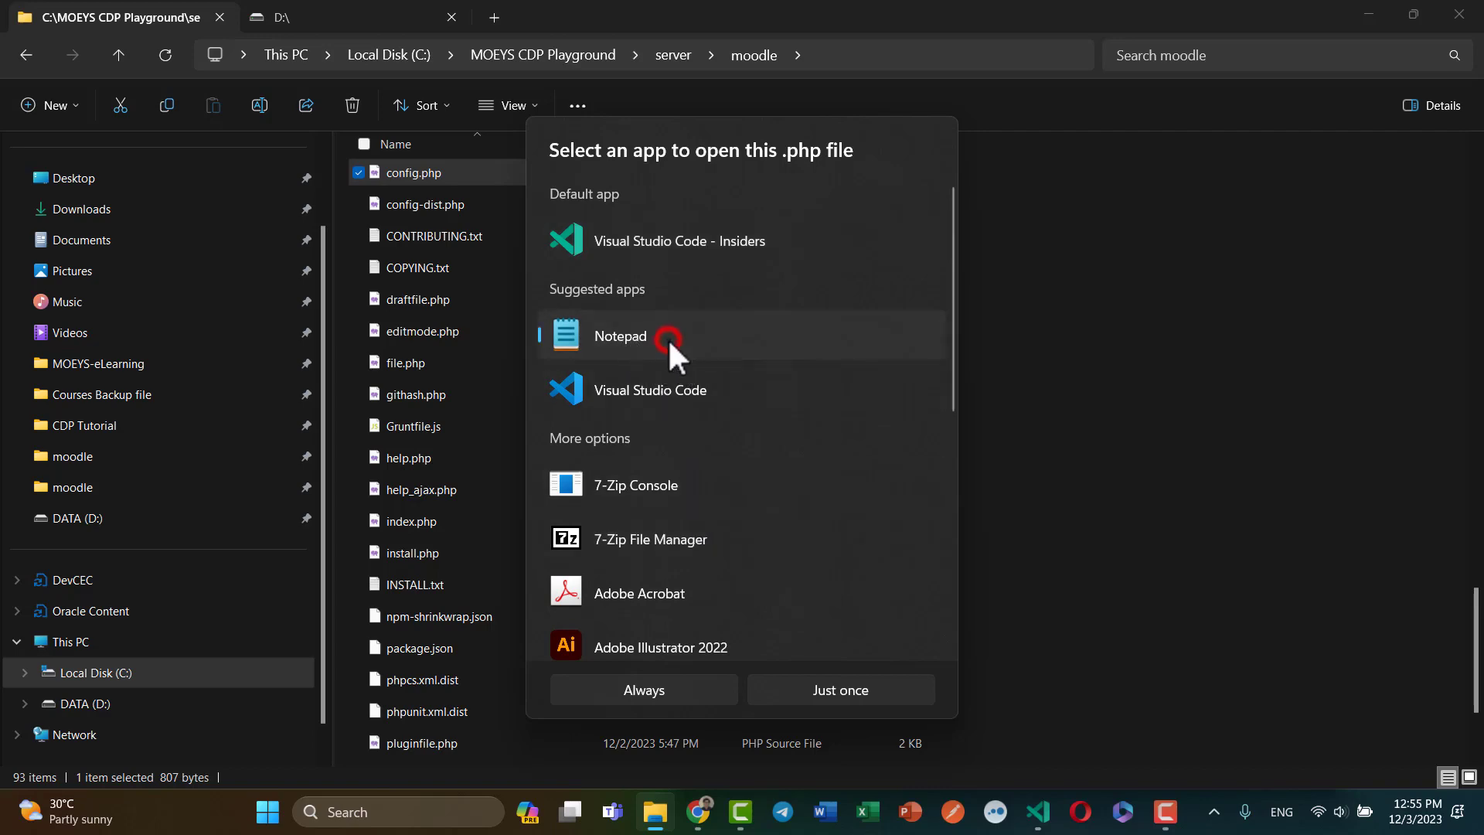
{"action": "left_click", "coordinate": [878, 694]}
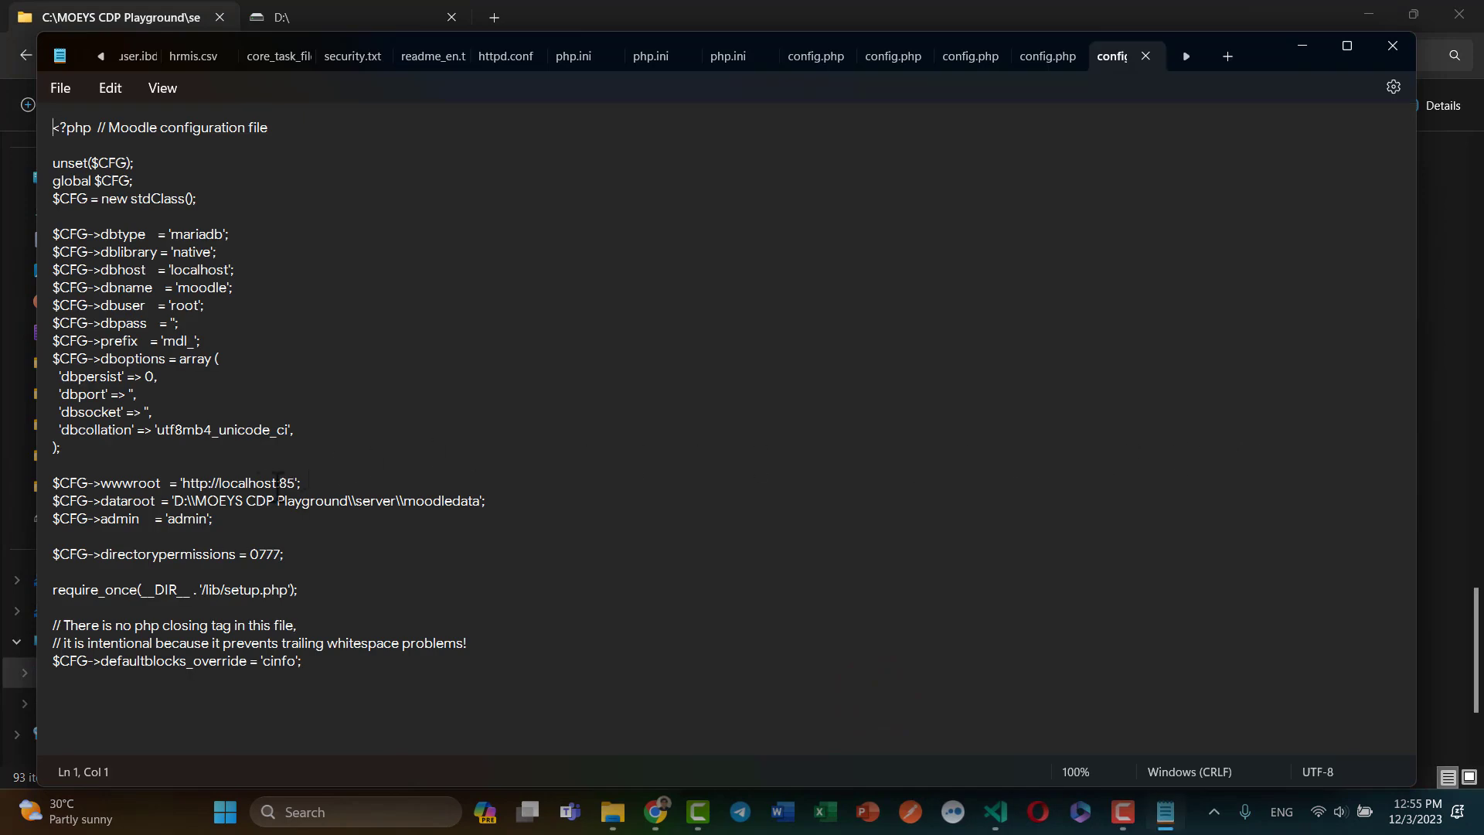
Change the drive letter in the $CFG->dataroot path to C, save config.php and close Notepad
{"action": "double_click", "coordinate": [177, 504]}
{"action": "type", "text": "C"}
{"action": "double_click", "coordinate": [177, 502]}
{"action": "left_click", "coordinate": [217, 501]}
{"action": "left_click", "coordinate": [59, 86]}
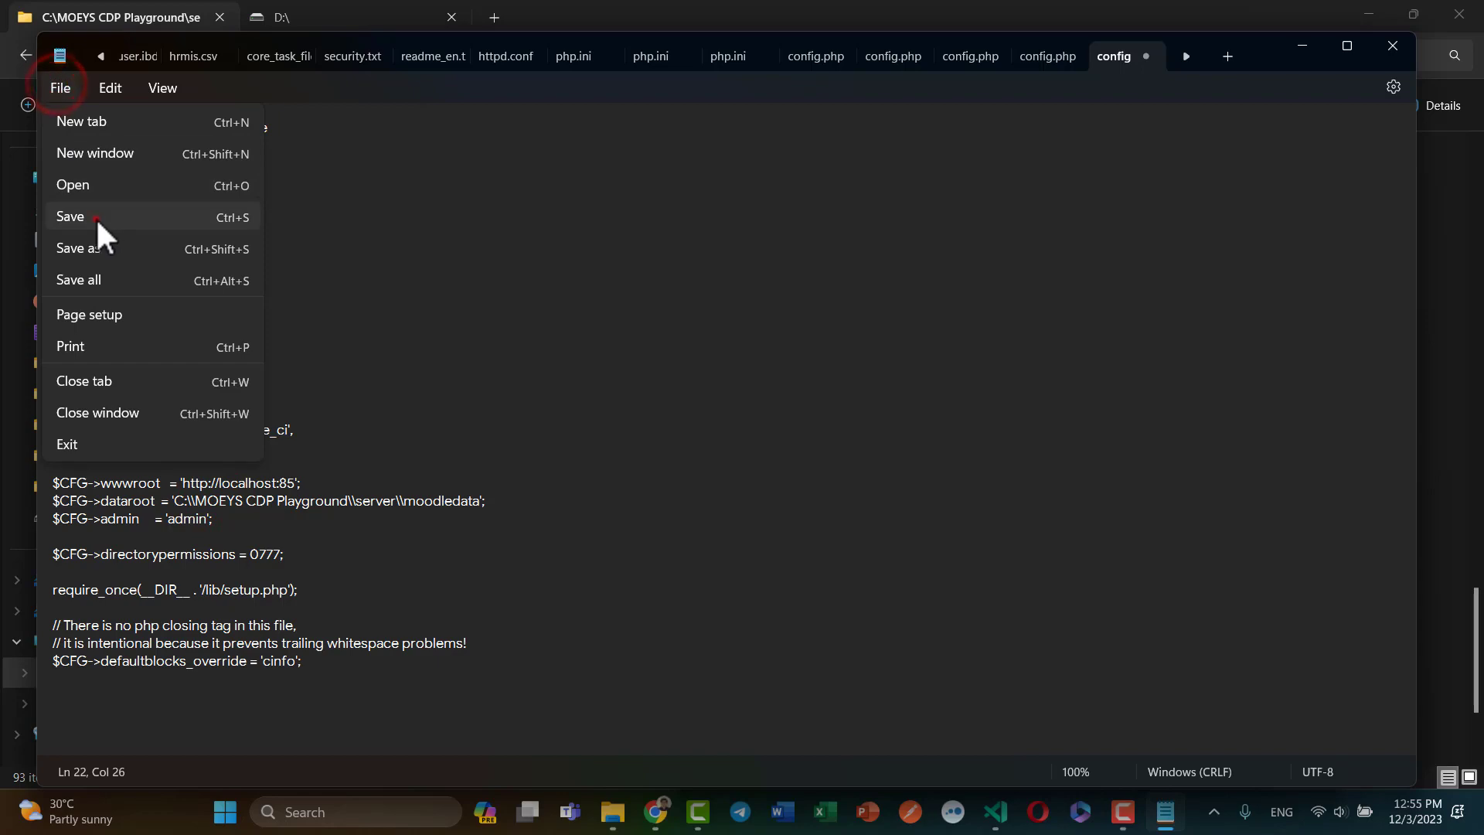
{"action": "left_click", "coordinate": [96, 217]}
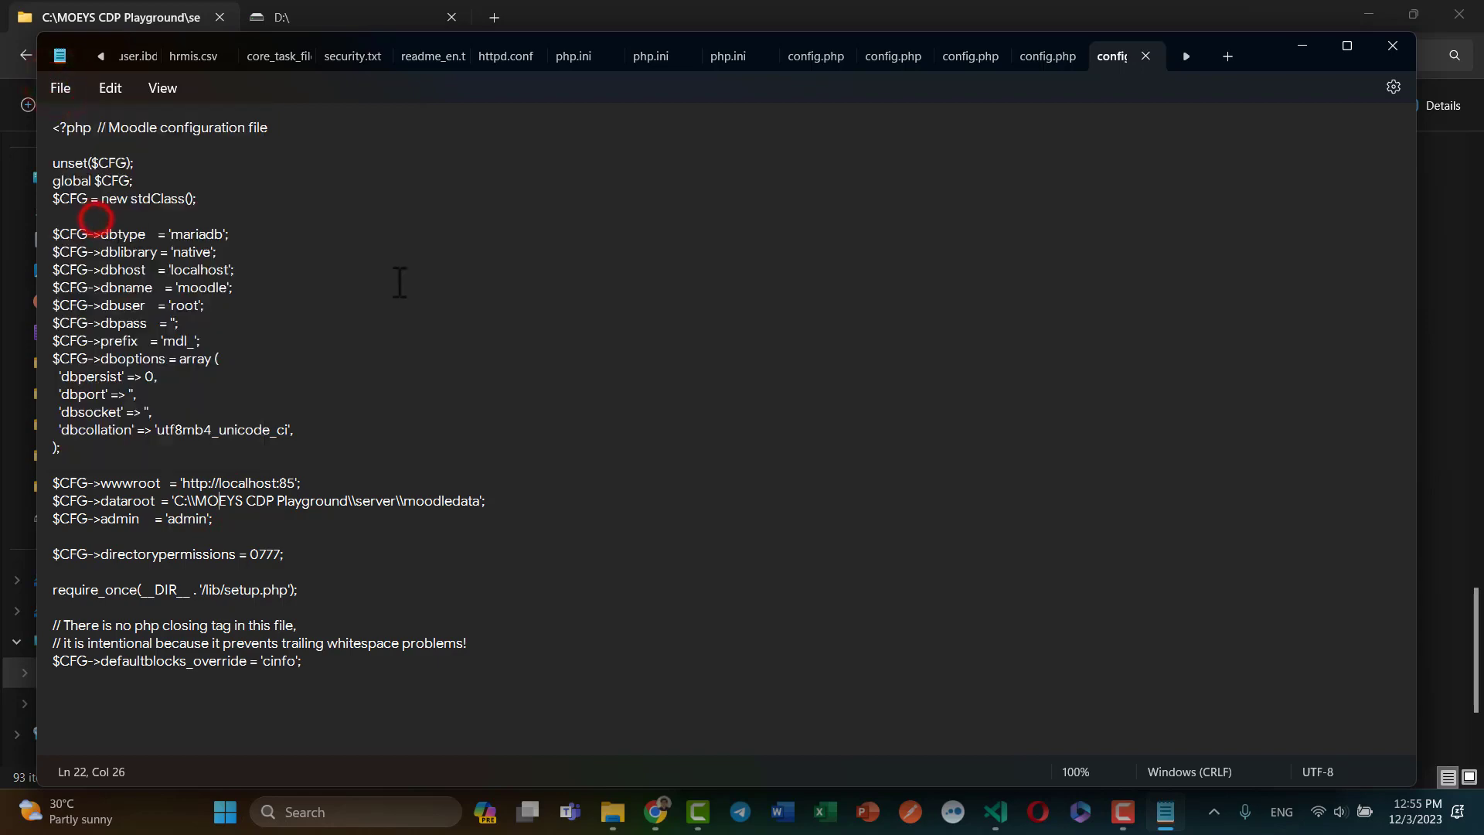
{"action": "left_click", "coordinate": [1392, 46]}
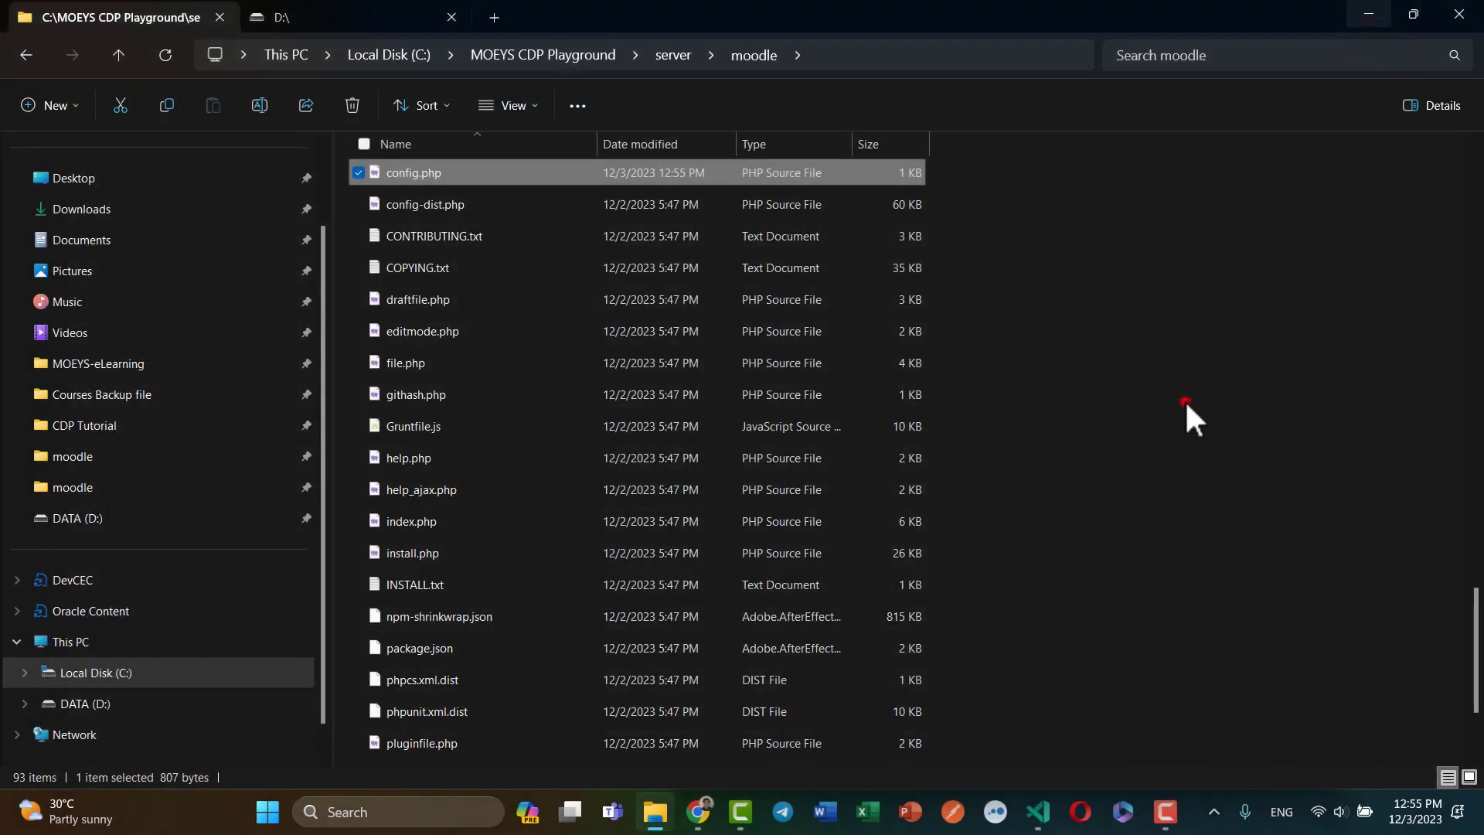
Return to the MOEYS CDP Playground folder, run Start Moodle.exe and choose option 1 to refresh the XAMPP installation
{"action": "left_click", "coordinate": [1186, 401]}
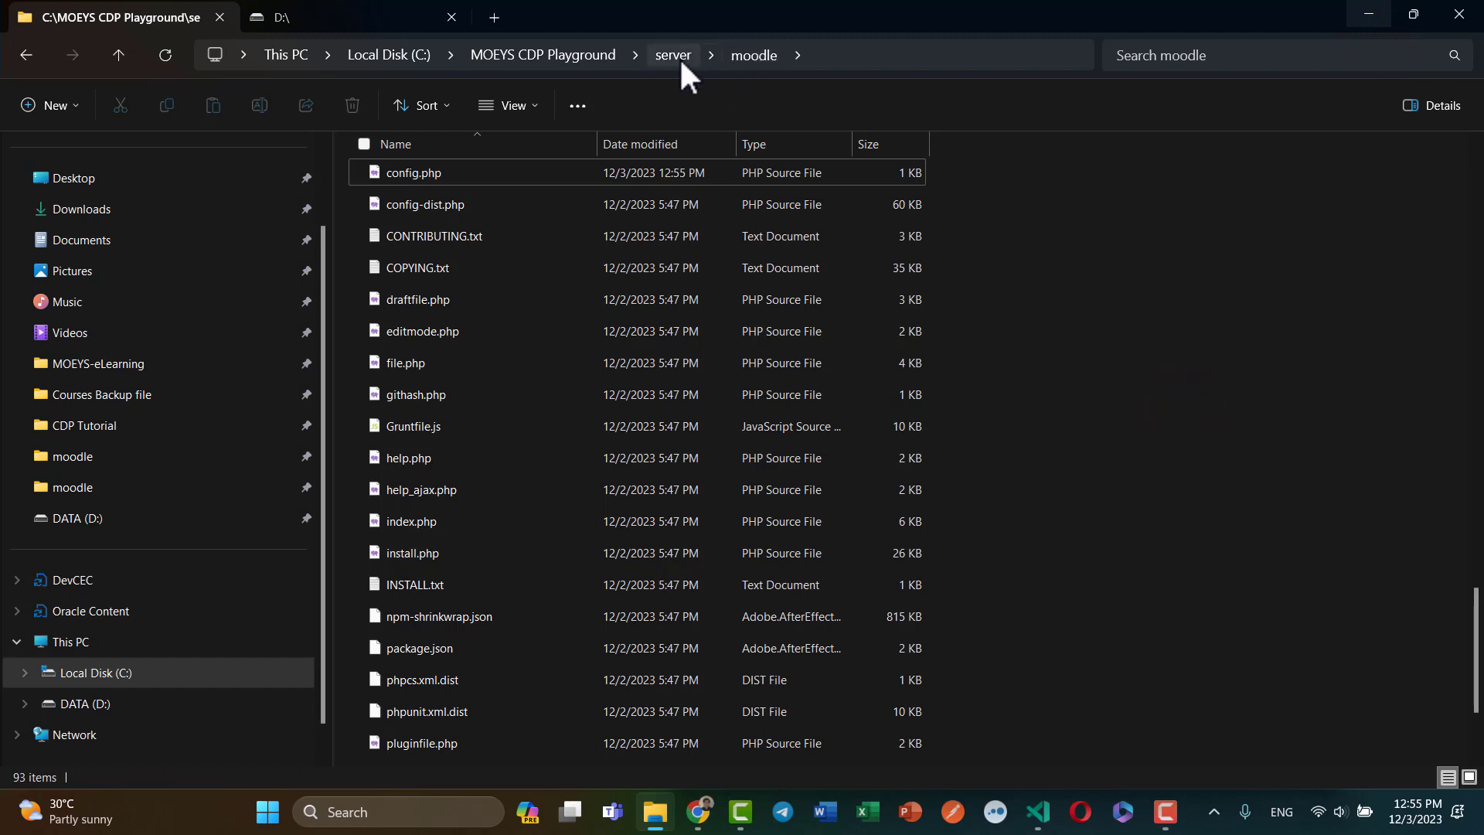
{"action": "left_click", "coordinate": [605, 56]}
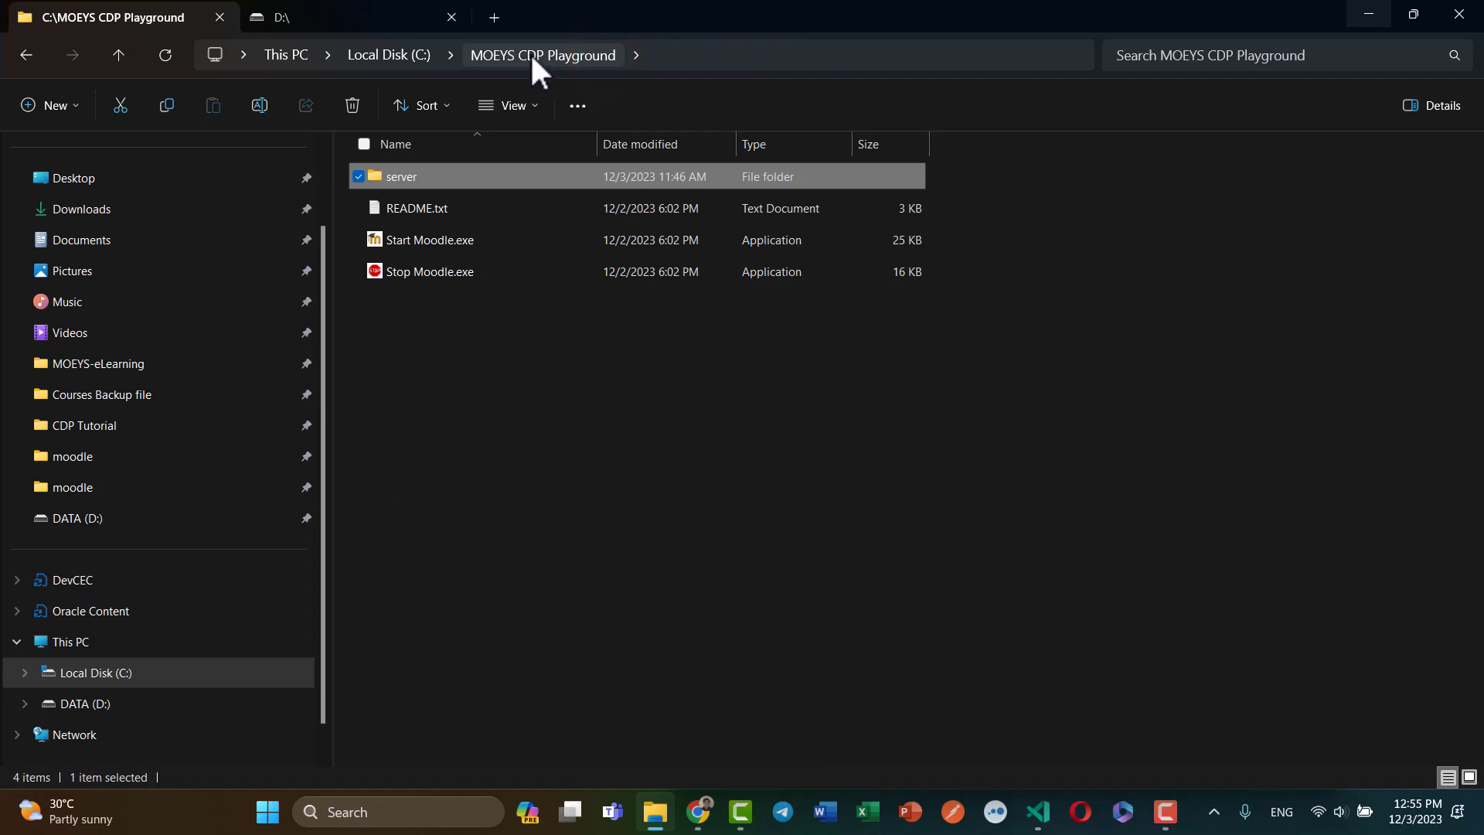
{"action": "left_click", "coordinate": [498, 240]}
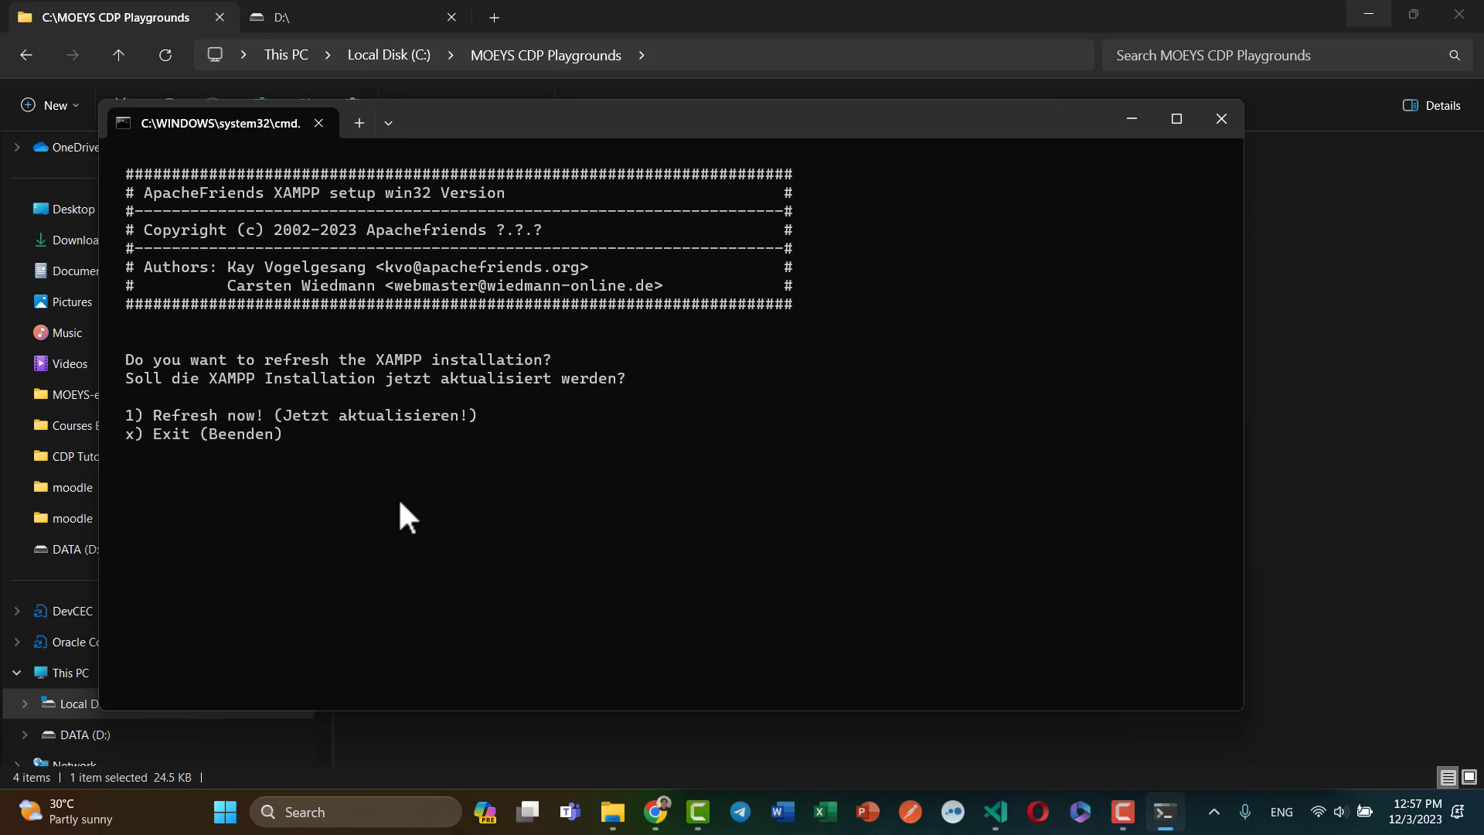
{"action": "type", "text": "1"}
{"action": "key", "text": "Return"}
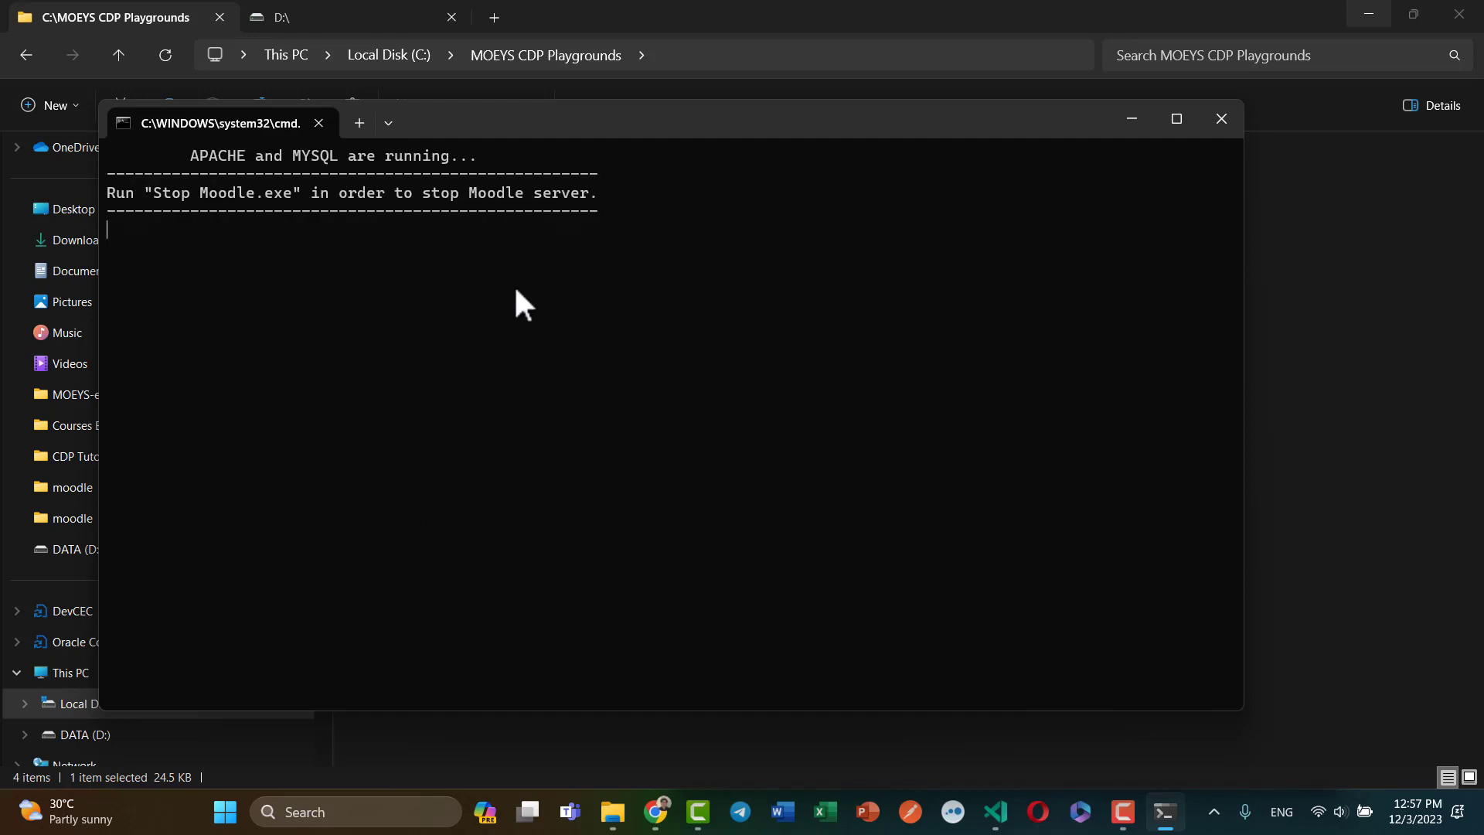
Switch to Chrome and check the localhost:85 address of the open Moodle courses page
{"action": "left_click", "coordinate": [655, 811]}
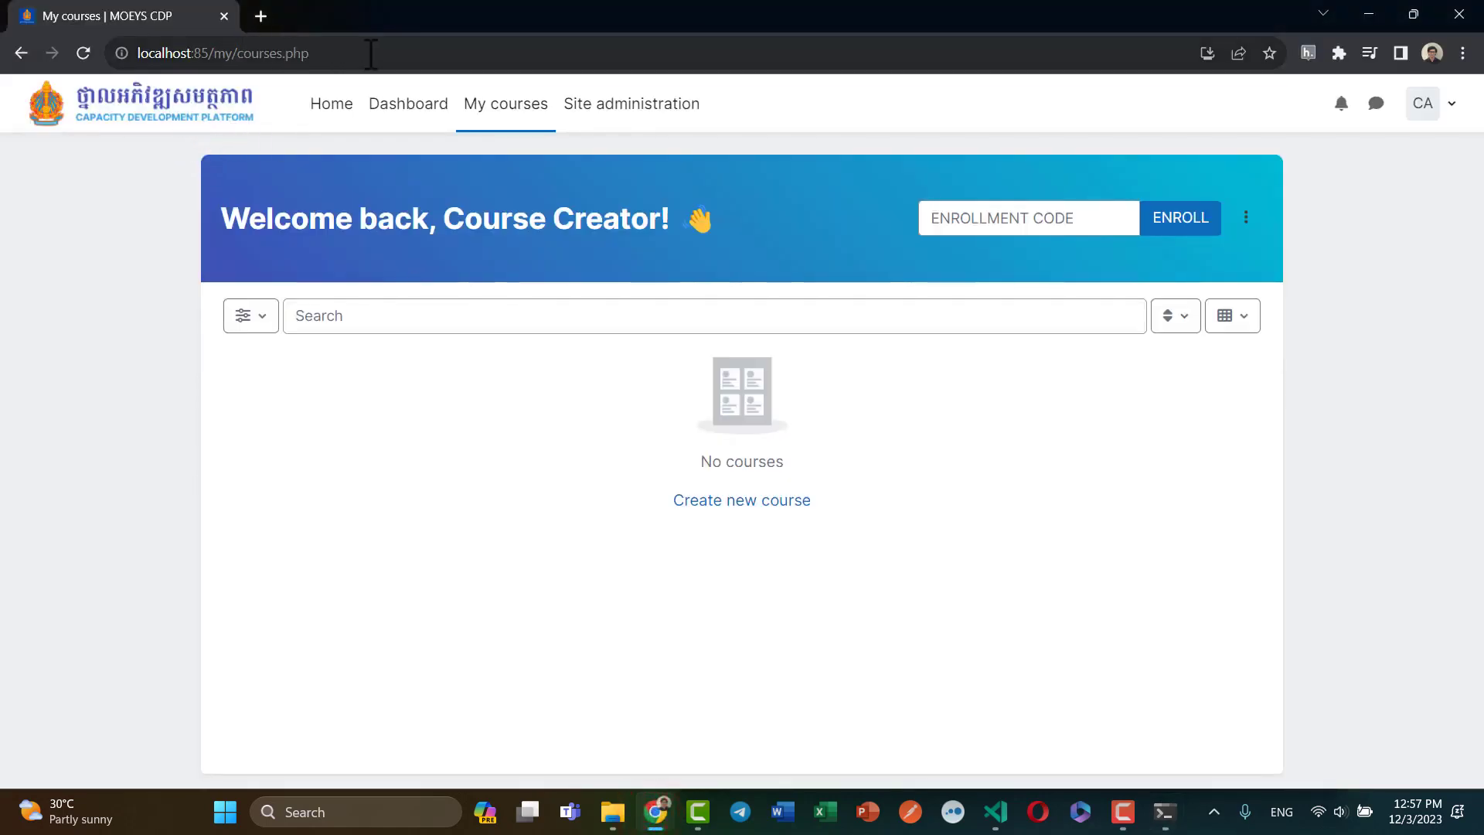
{"action": "double_click", "coordinate": [211, 53]}
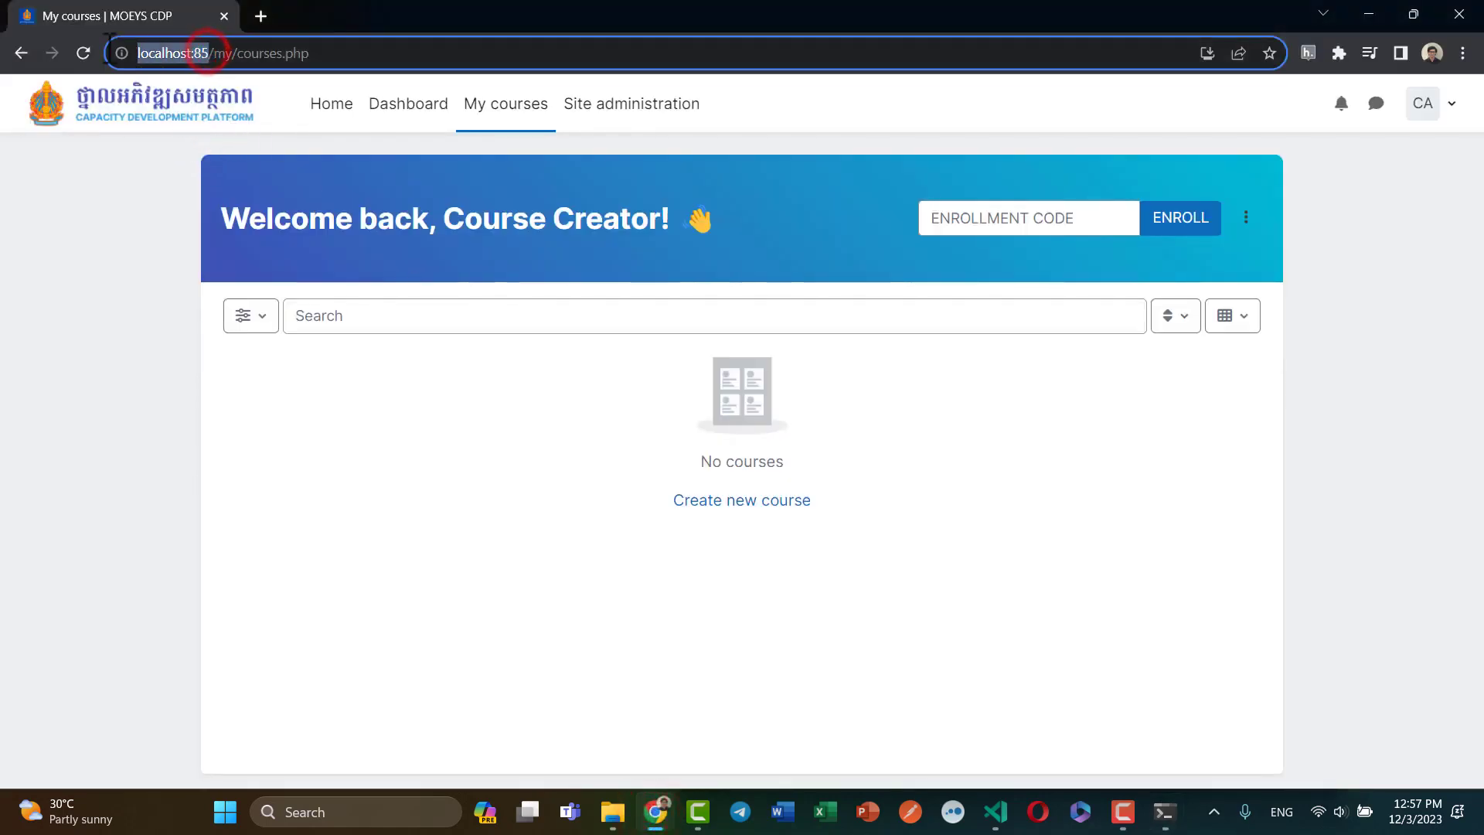
{"action": "left_click", "coordinate": [777, 271]}
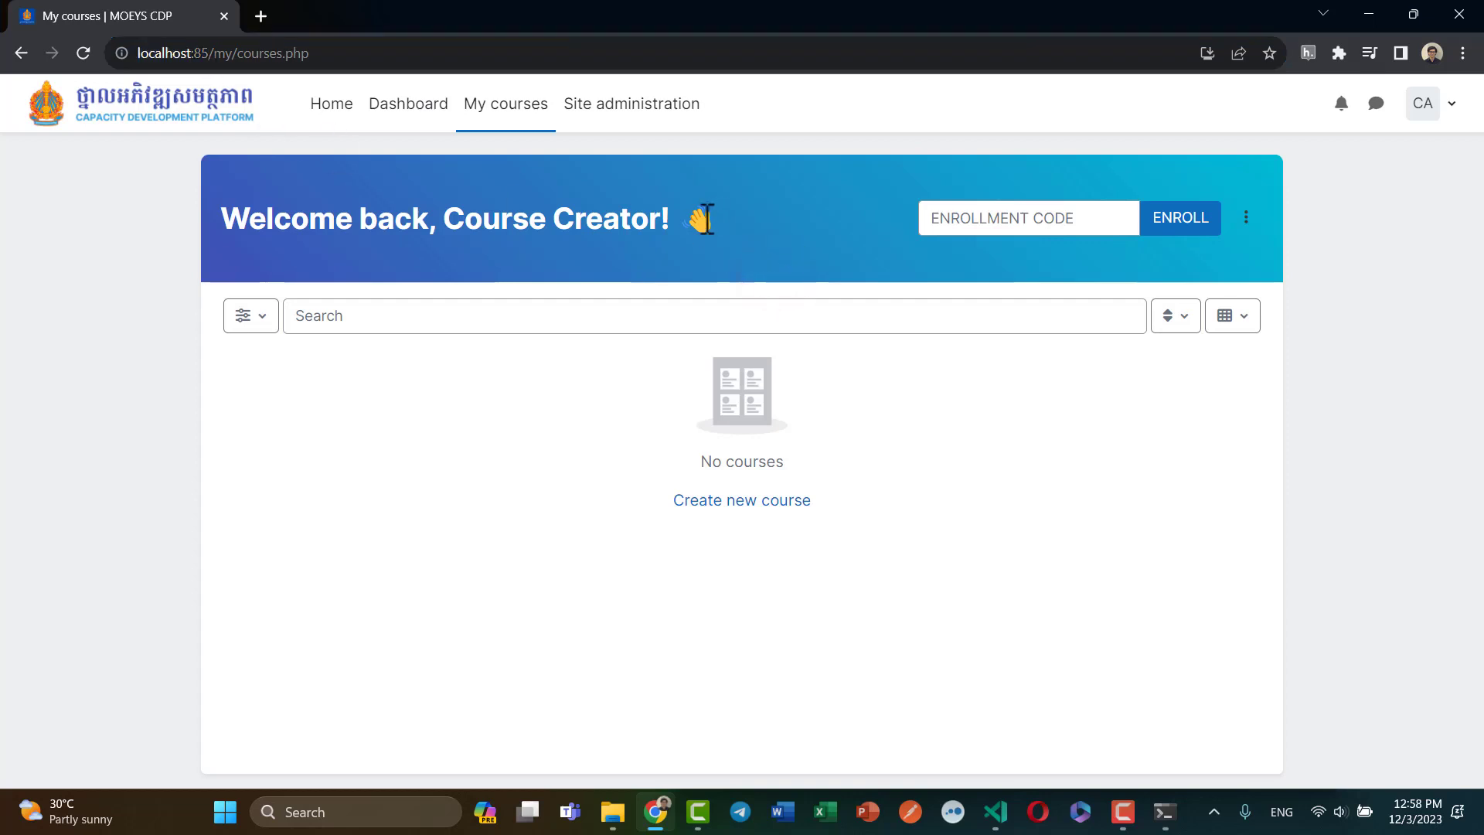